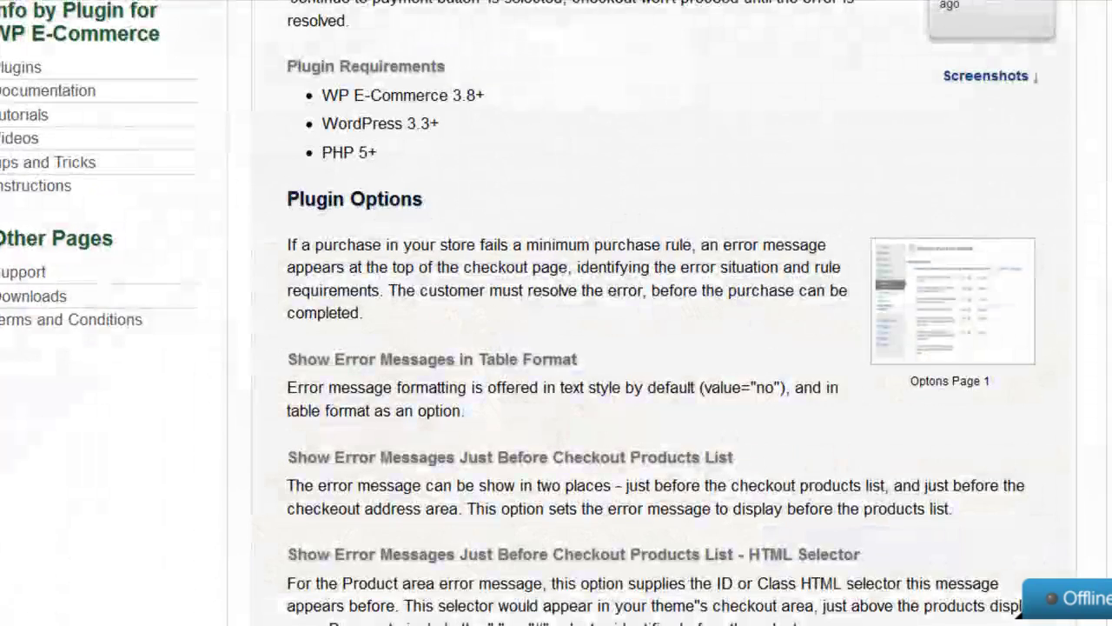
- Scroll back up the Minimum Purchase for WP E-Commerce documentation page
scroll(556, 313, up, 5)
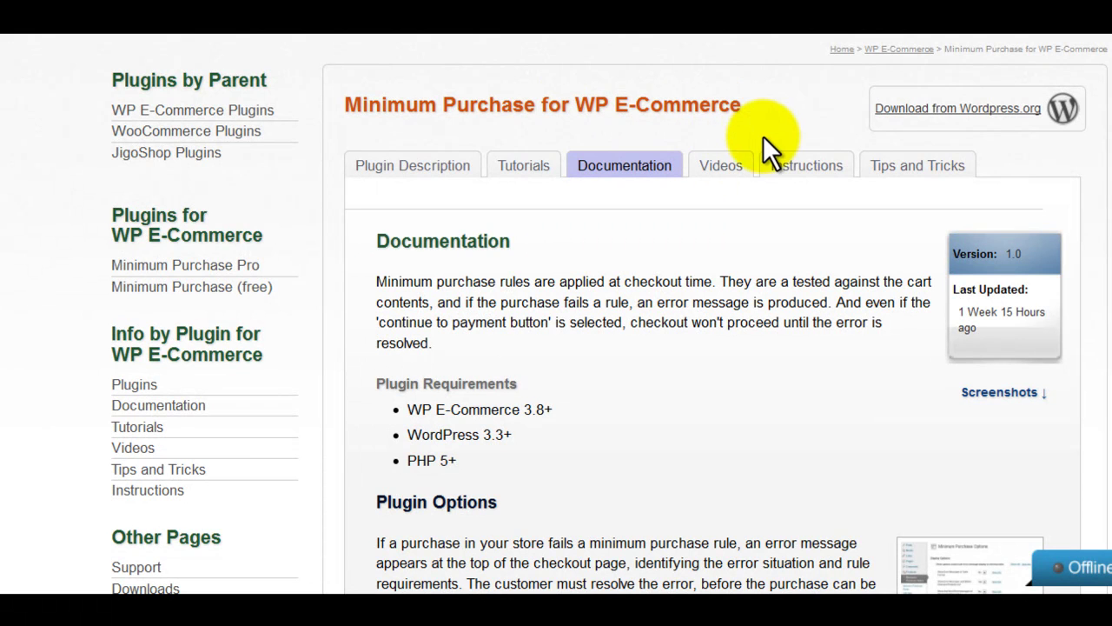
click(551, 166)
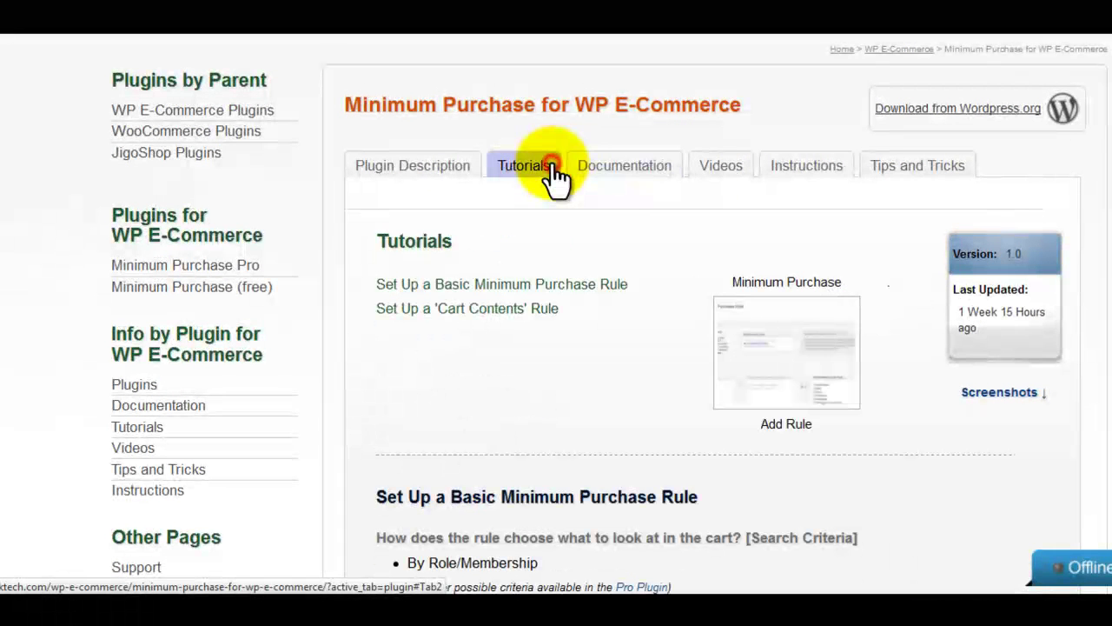
click(622, 172)
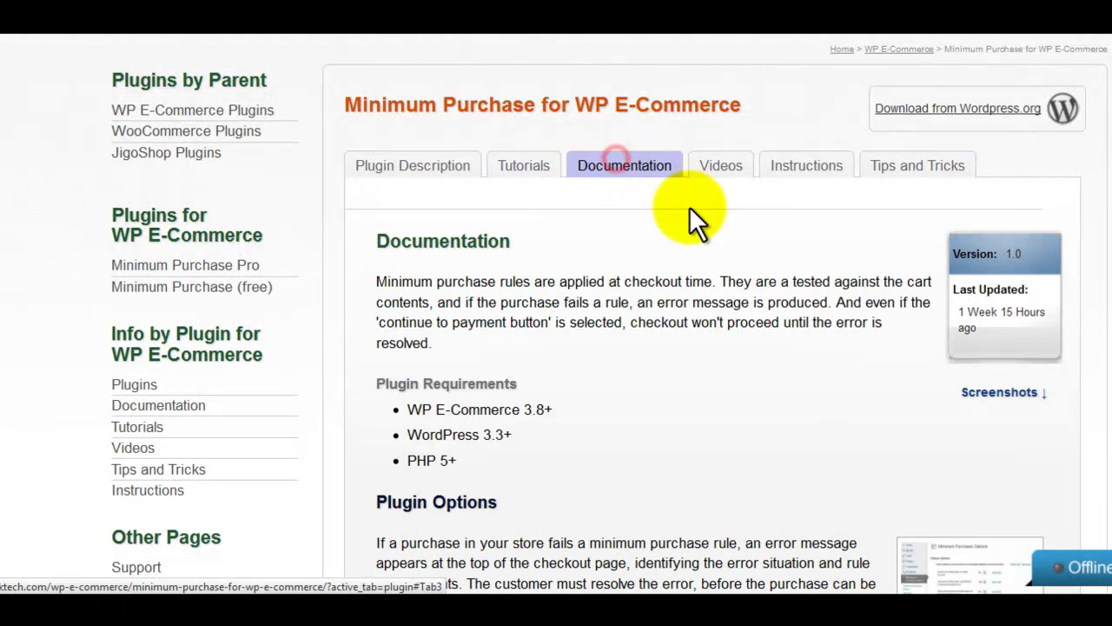
click(828, 174)
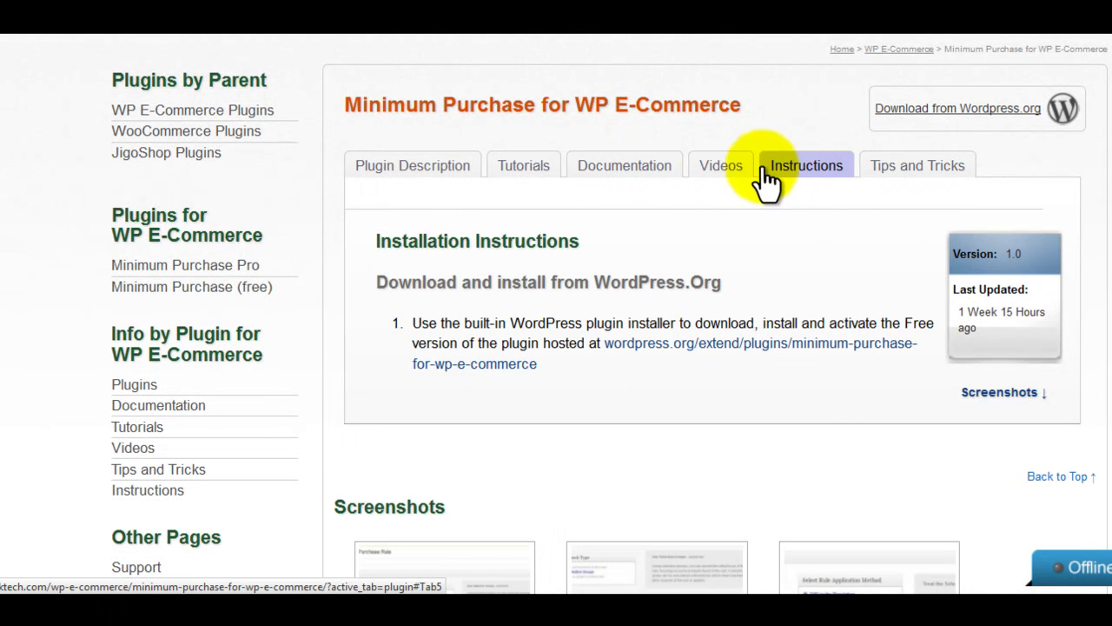
click(923, 178)
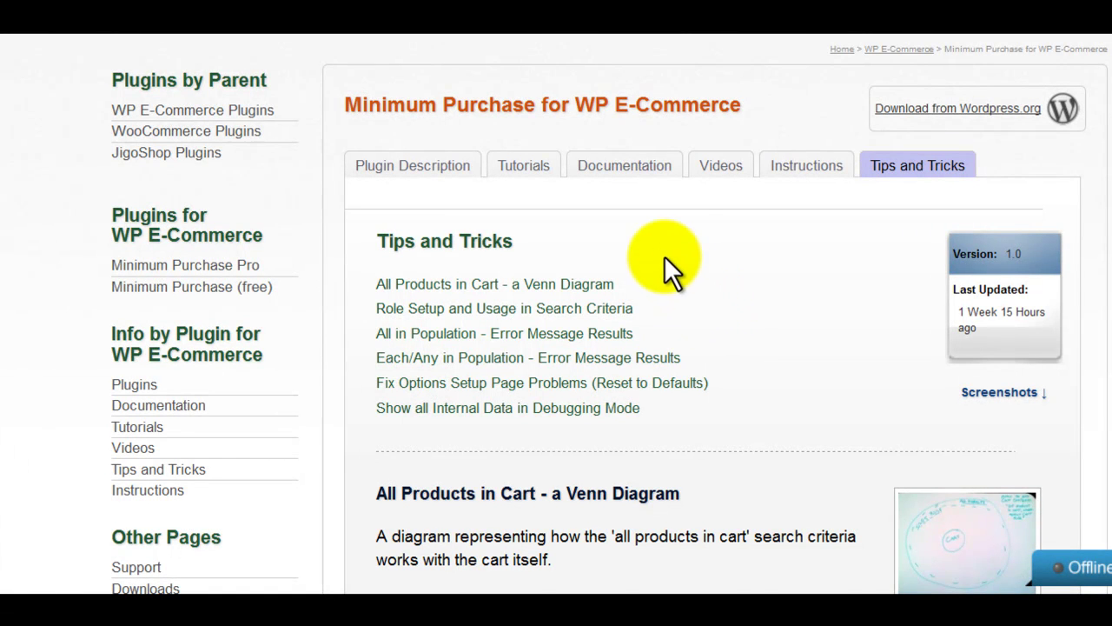
click(635, 168)
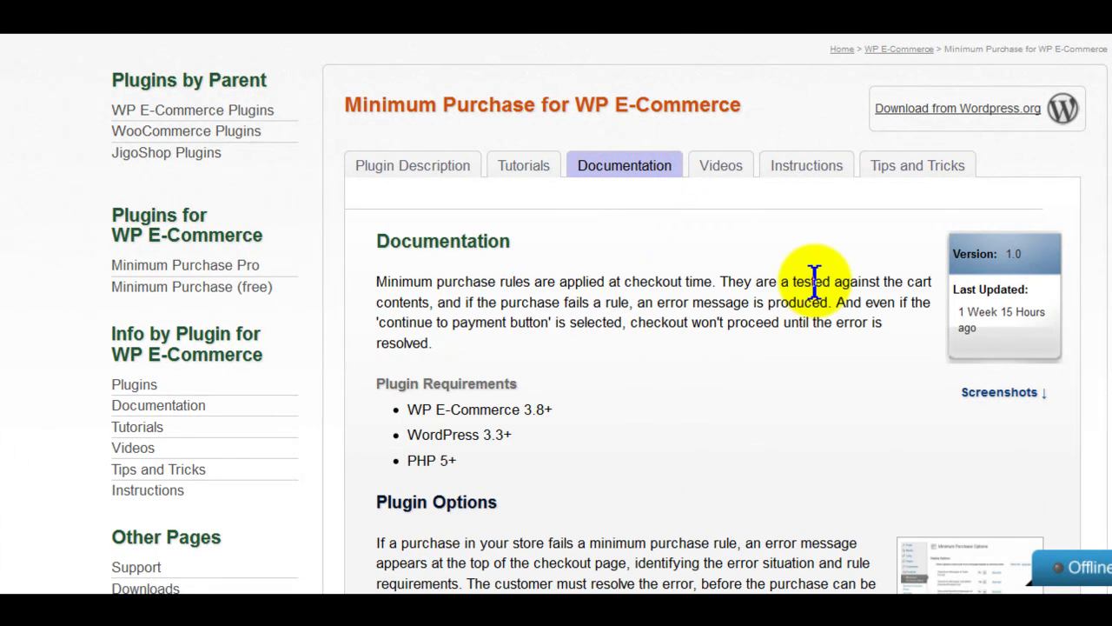
scroll(807, 273, down, 1)
scroll(772, 408, down, 2)
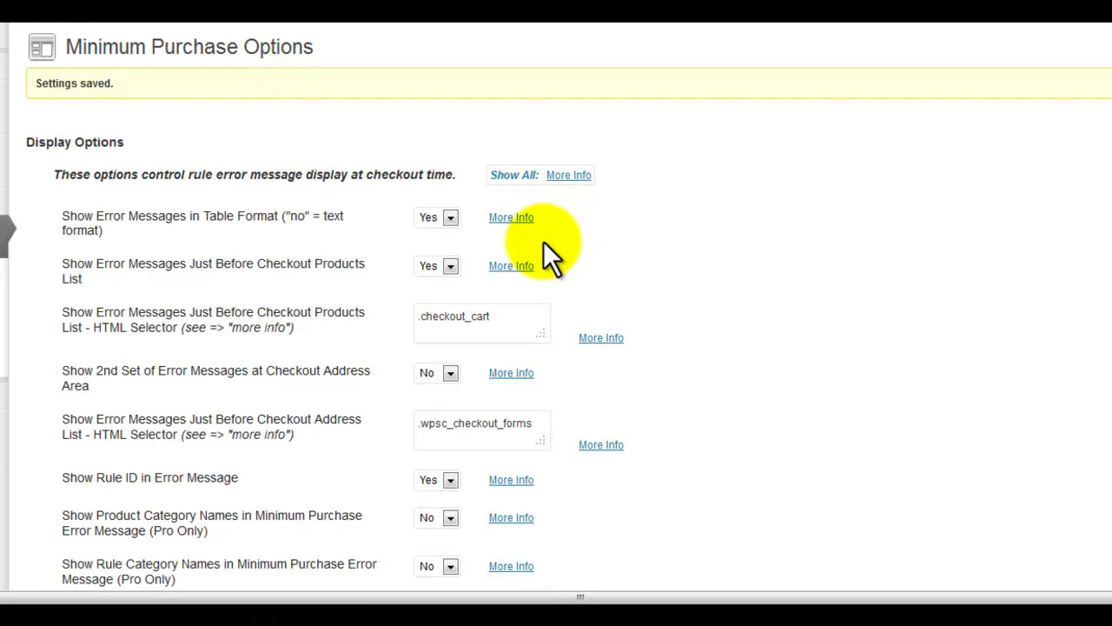
- Toggle the More Info for table format and products-list placement, then expand and collapse all explanations
click(510, 219)
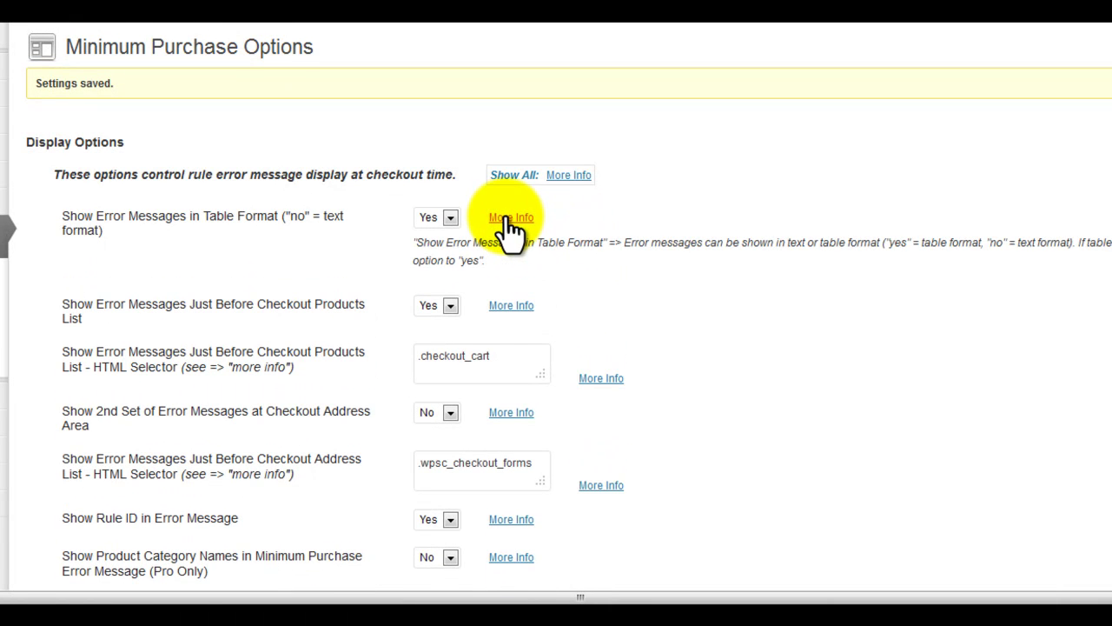
click(510, 219)
click(513, 267)
click(515, 270)
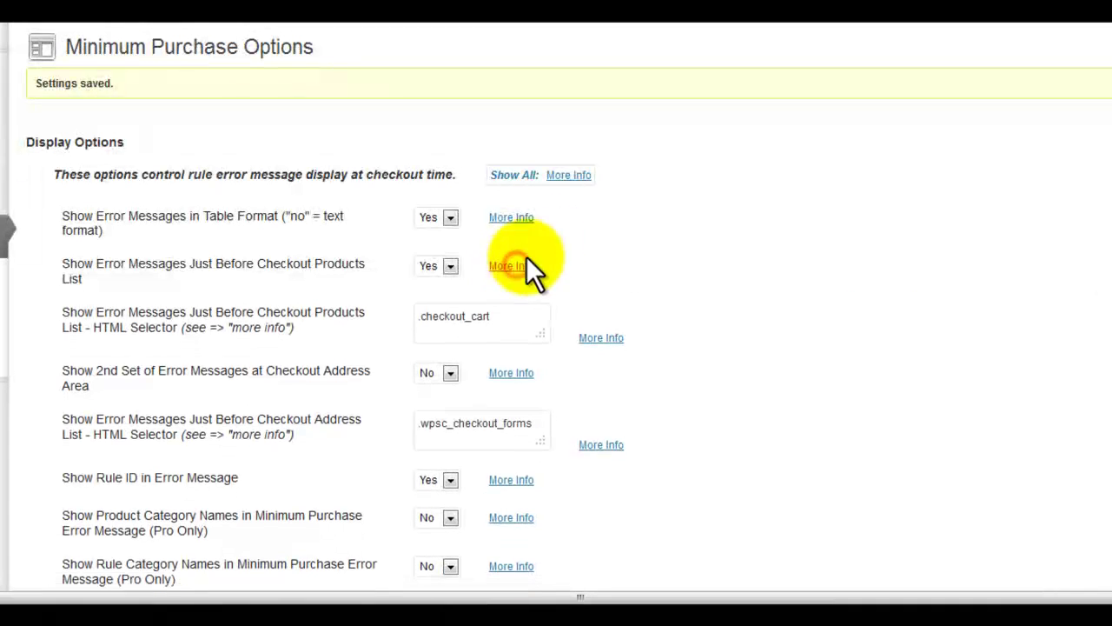
click(563, 176)
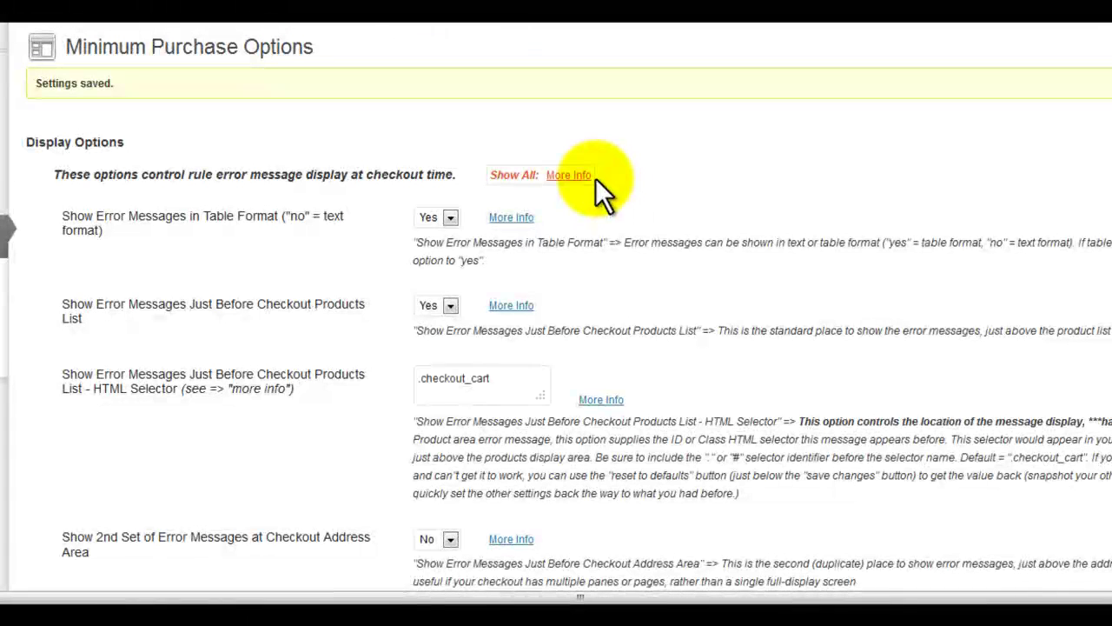
click(570, 174)
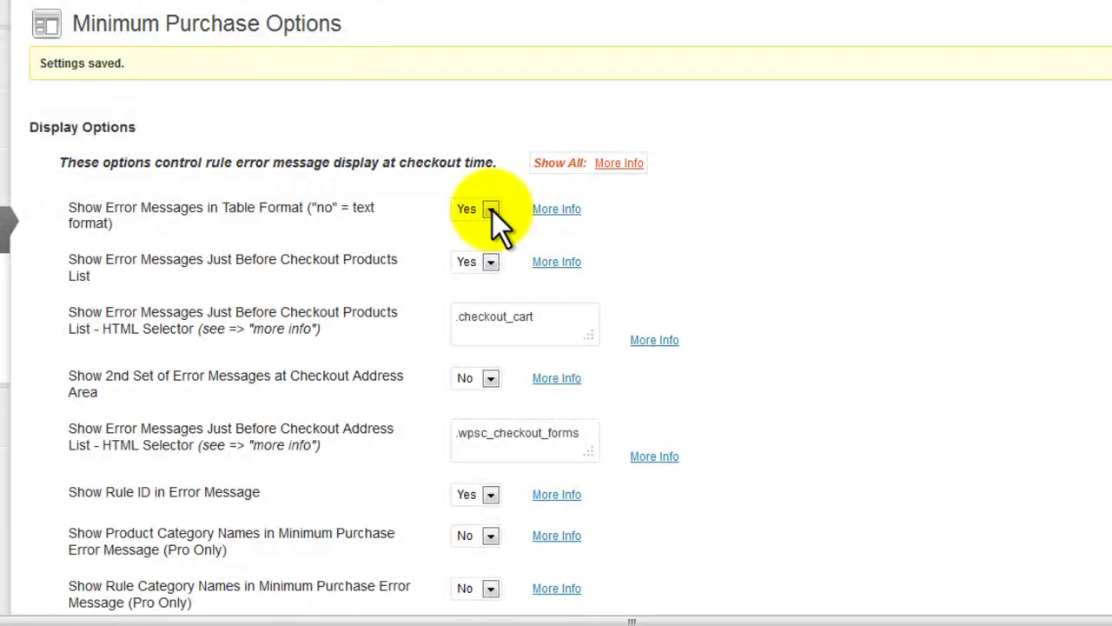
- Set 'Show Error Messages in Table Format' to No and scroll down the options page
click(490, 209)
click(468, 249)
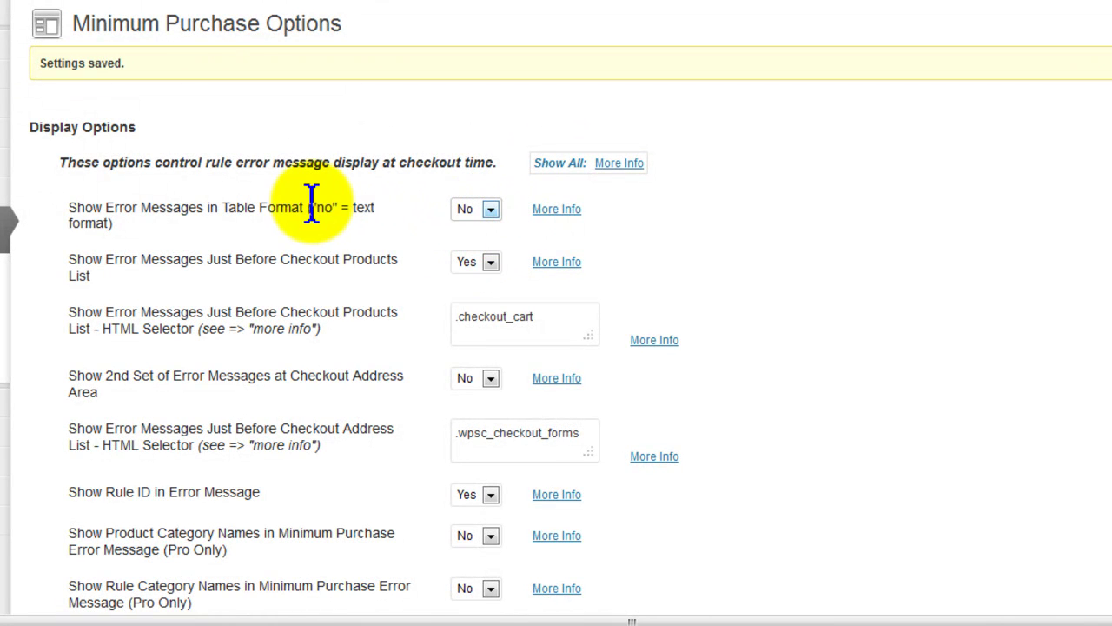
scroll(675, 229, down, 3)
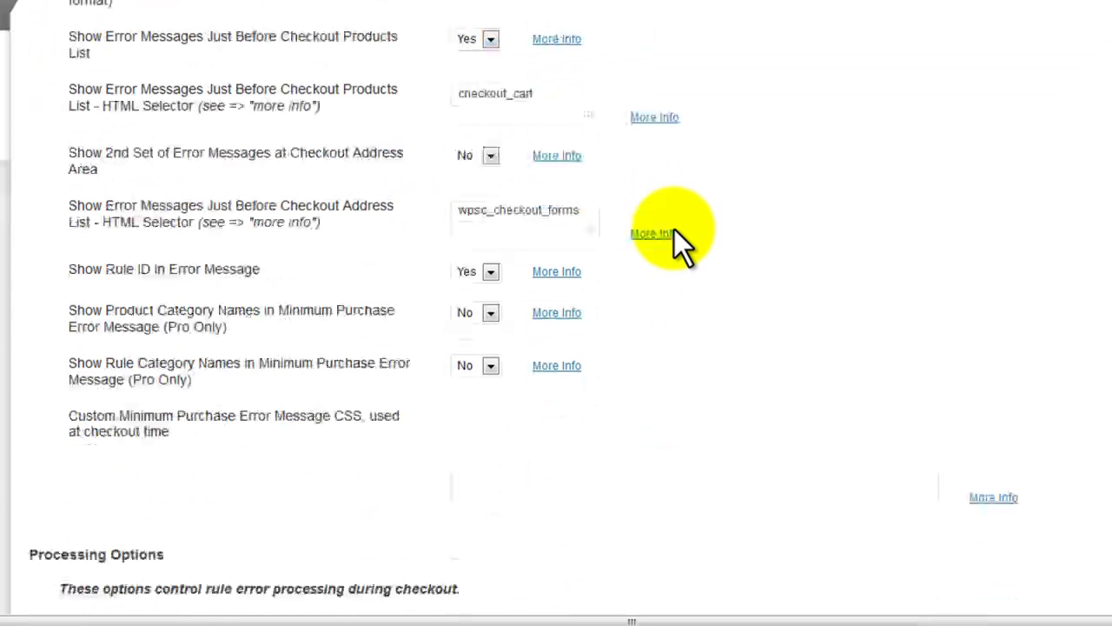
scroll(533, 344, down, 4)
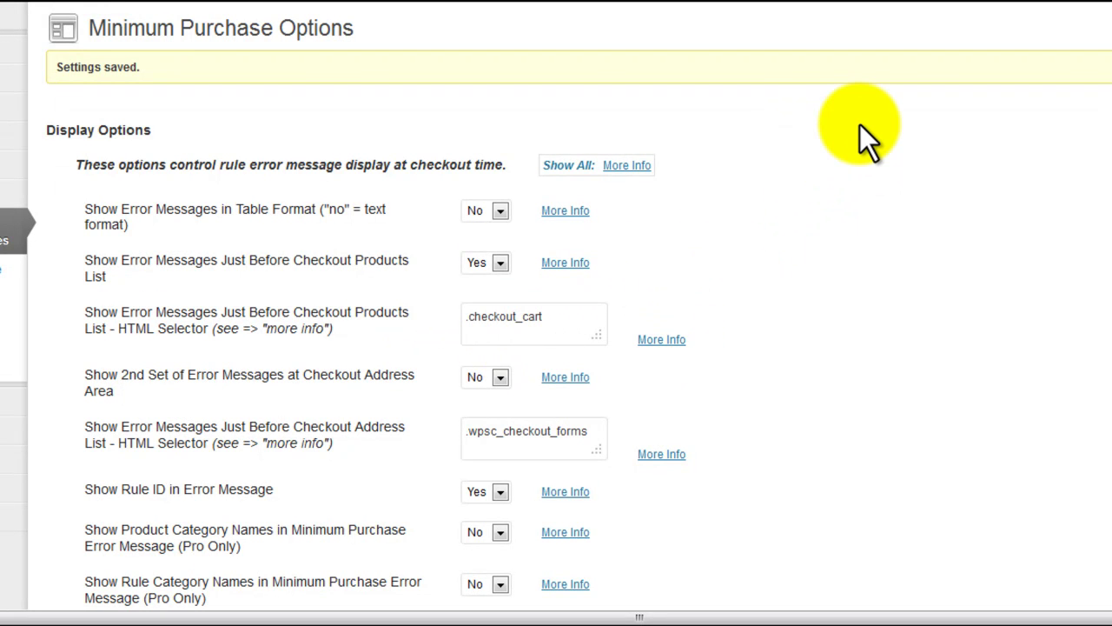
scroll(734, 193, down, 1)
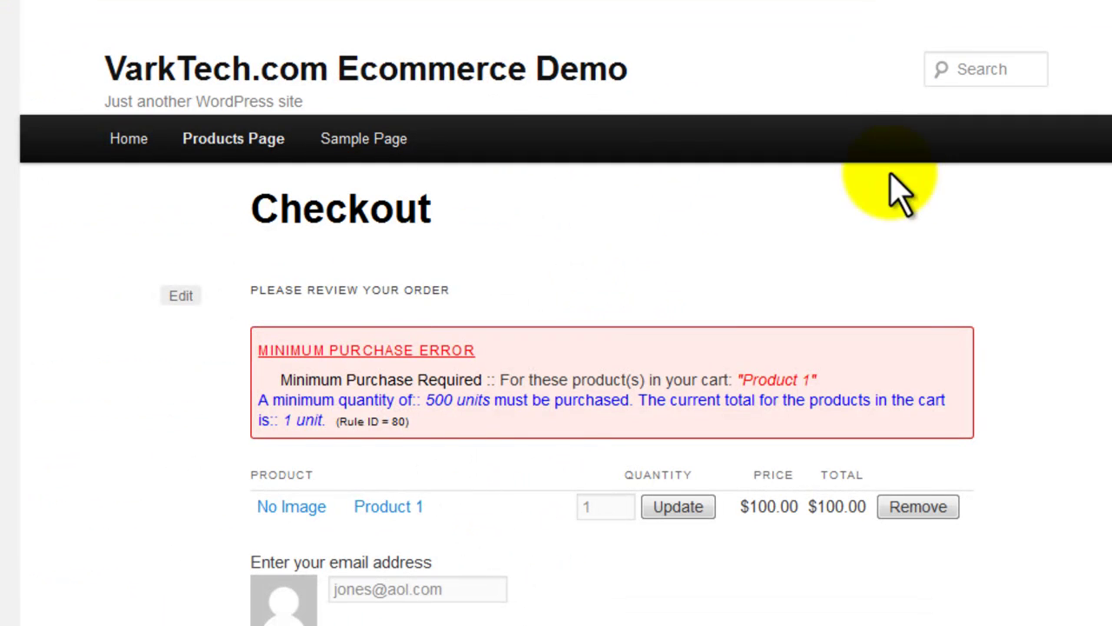
- Set 'Show 2nd Set of Error Messages at Checkout Address Area' to Yes and save the options
scroll(661, 393, down, 1)
scroll(674, 400, down, 1)
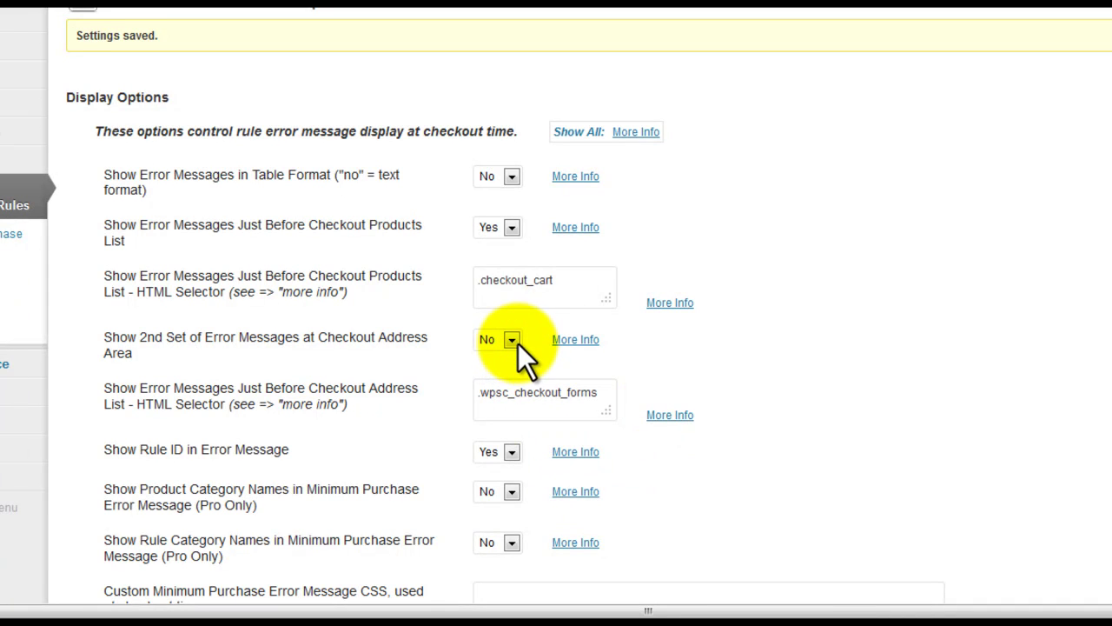
click(513, 339)
click(507, 361)
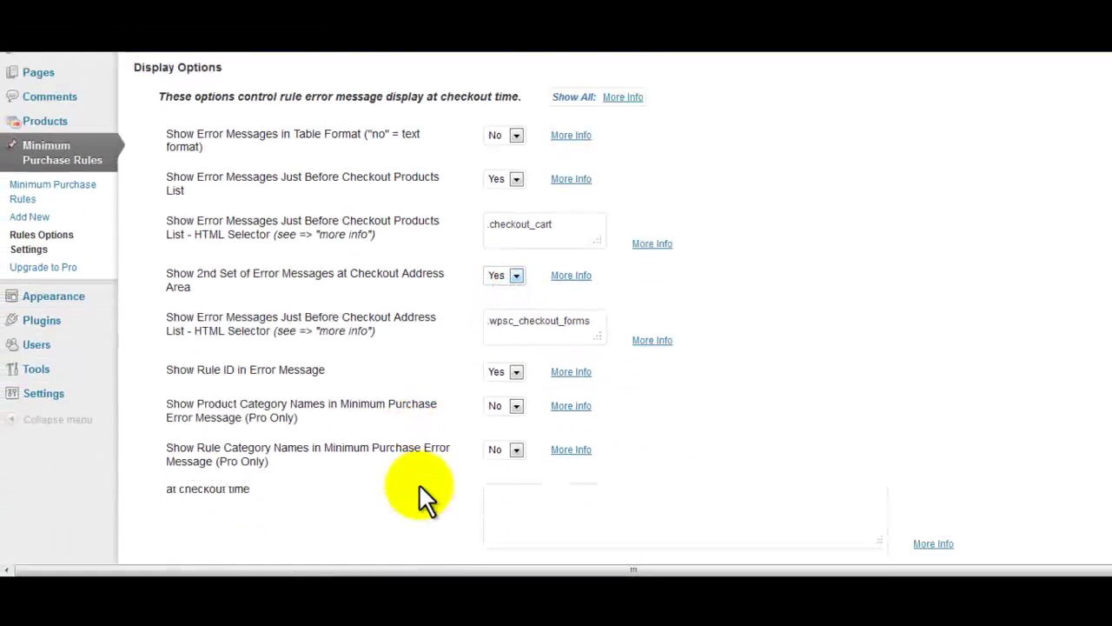
scroll(419, 485, down, 5)
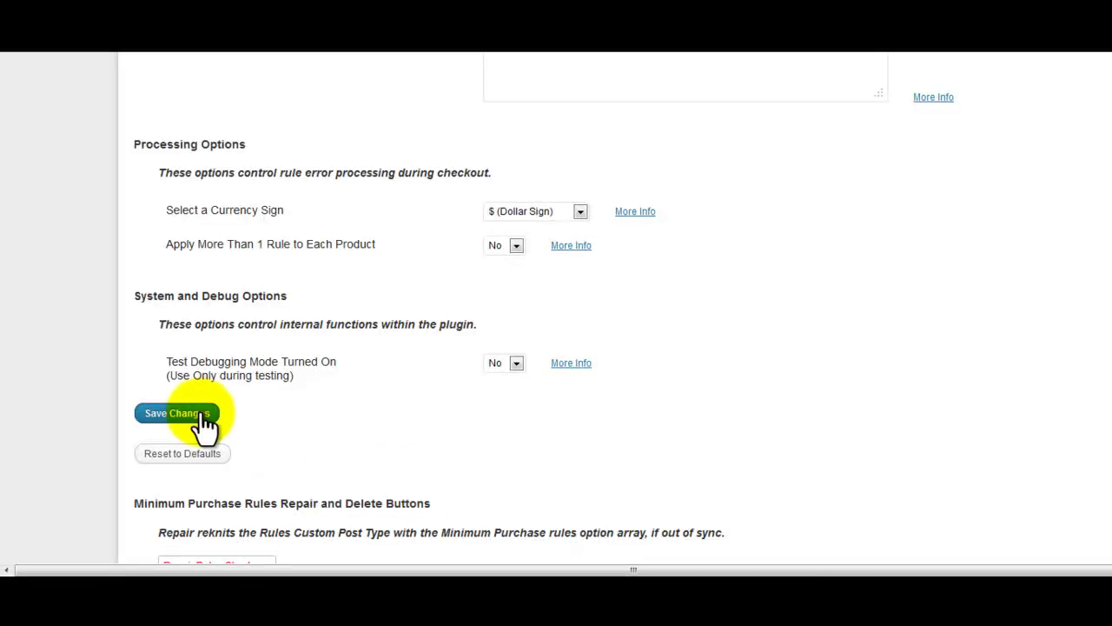
click(201, 416)
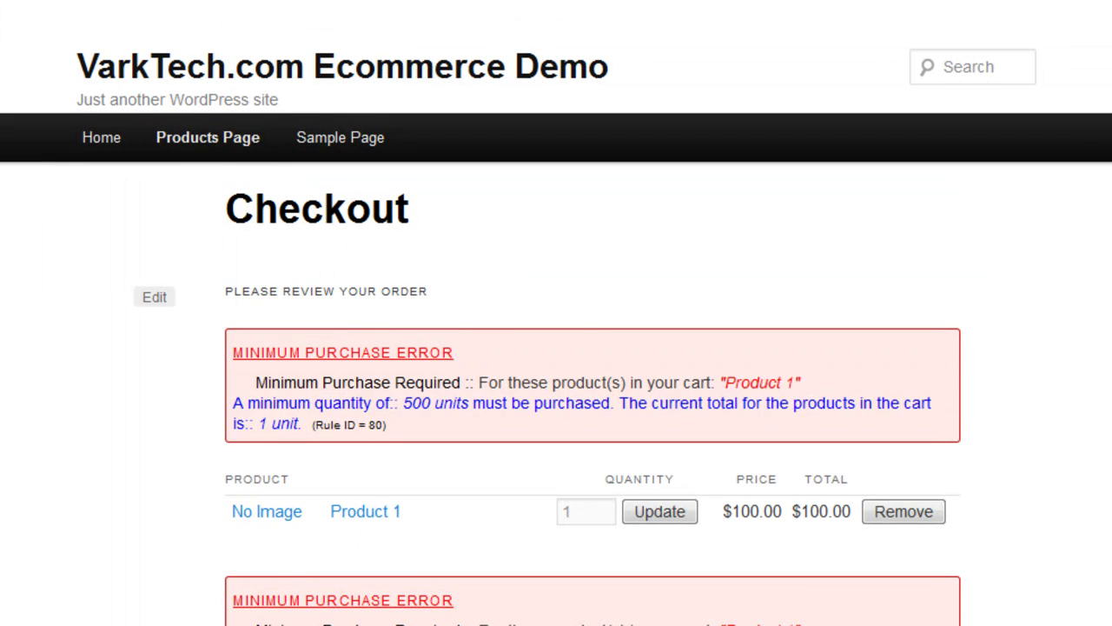
scroll(556, 348, down, 4)
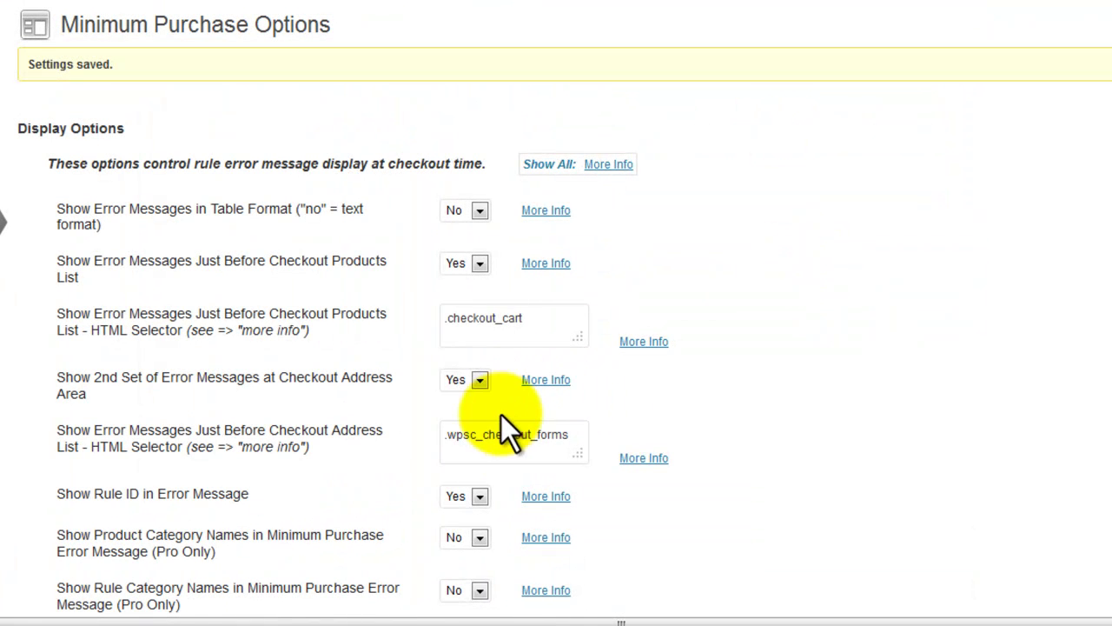
- Turn the second error set back off, save, and highlight '(Rule ID = 80)' in the checkout error
click(479, 379)
click(459, 423)
scroll(626, 438, down, 1)
scroll(625, 438, down, 10)
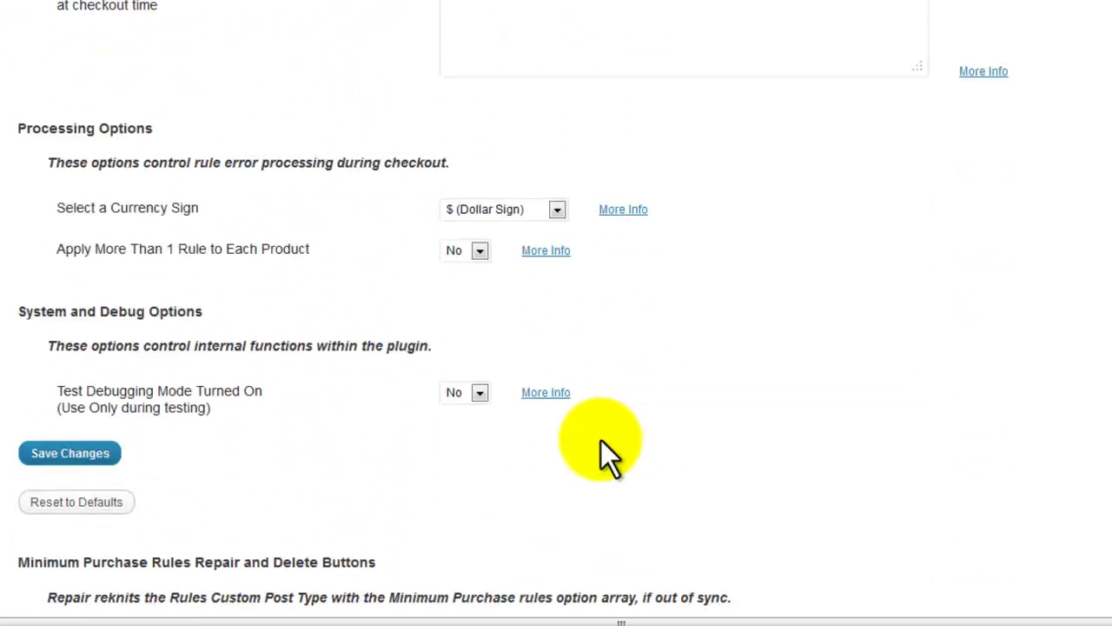
click(77, 453)
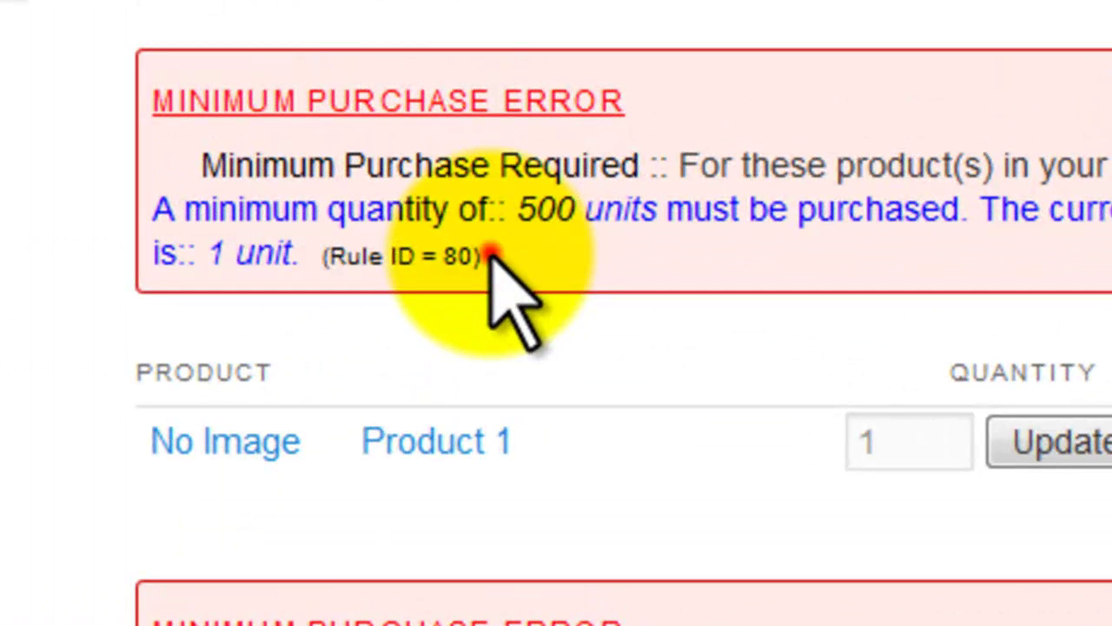
drag(487, 255, 321, 257)
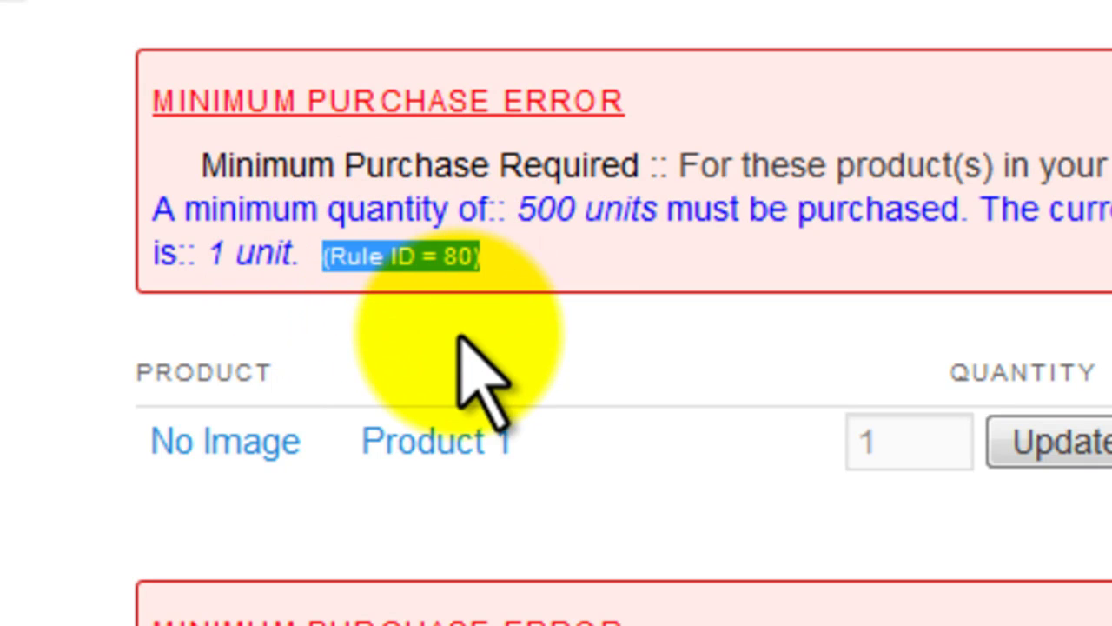
click(496, 250)
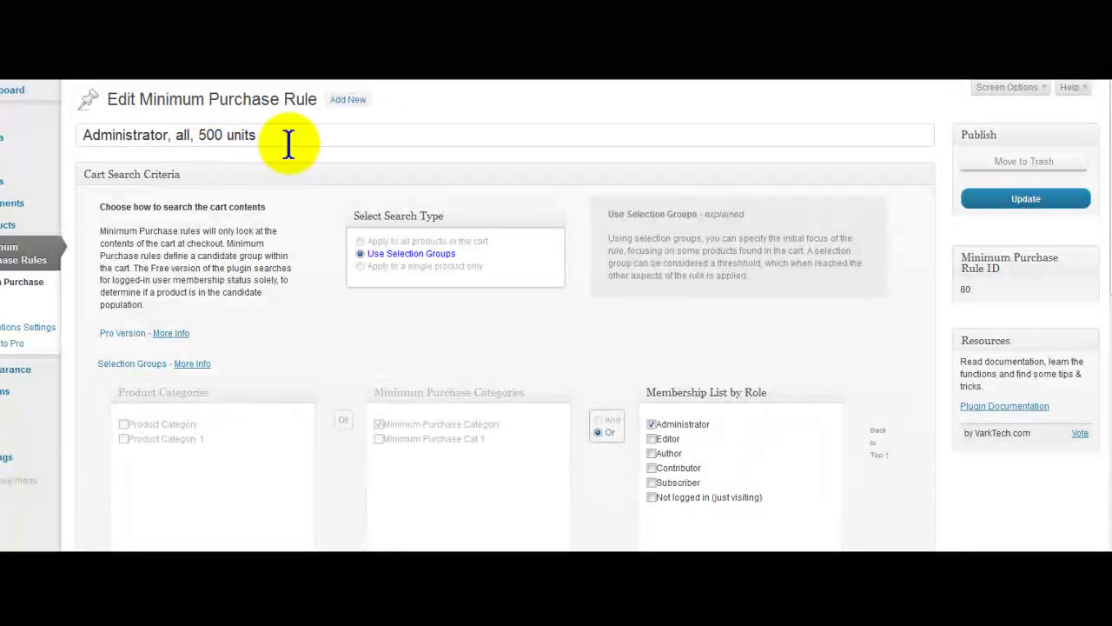
- Scroll to the Display Options section of the Minimum Purchase Options page
scroll(879, 305, down, 1)
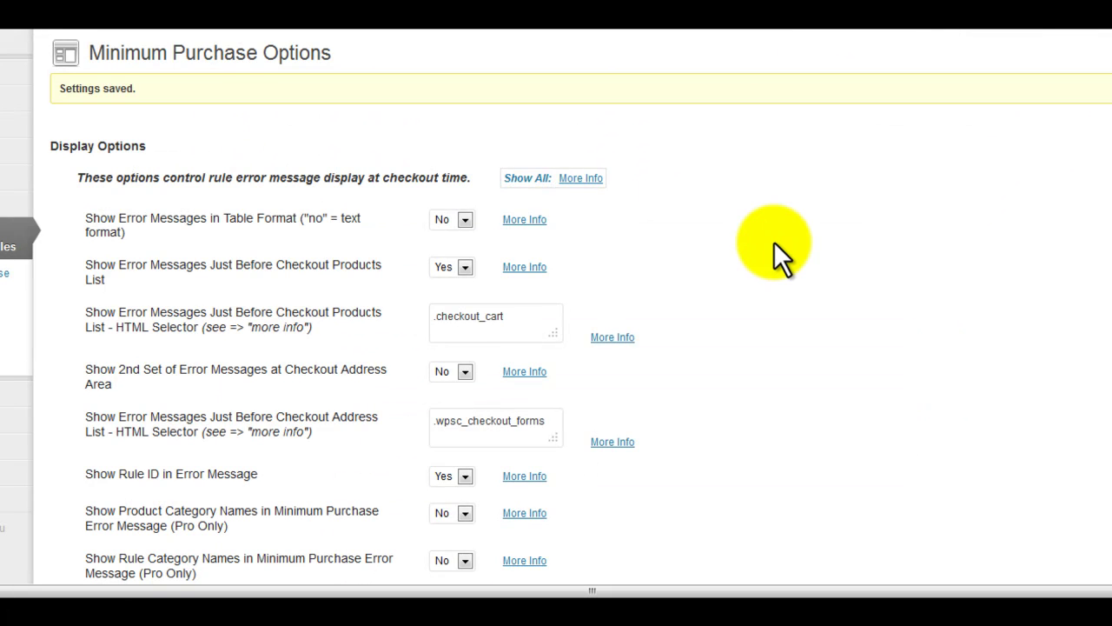
- Set 'Show Rule ID in Error Message' to No and save the options
scroll(774, 241, down, 3)
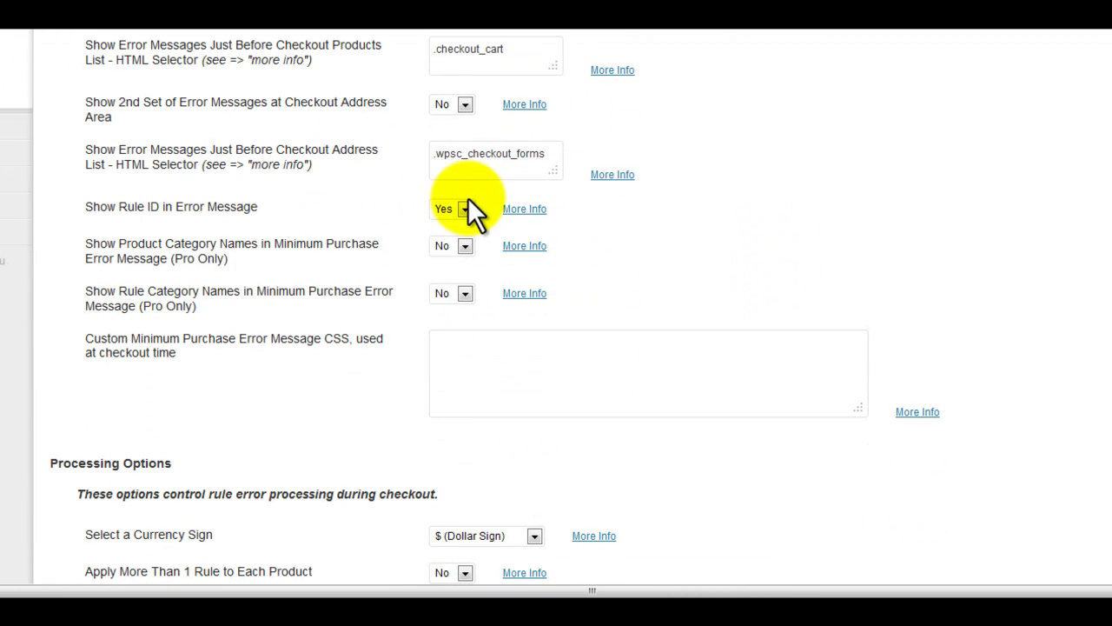
click(466, 209)
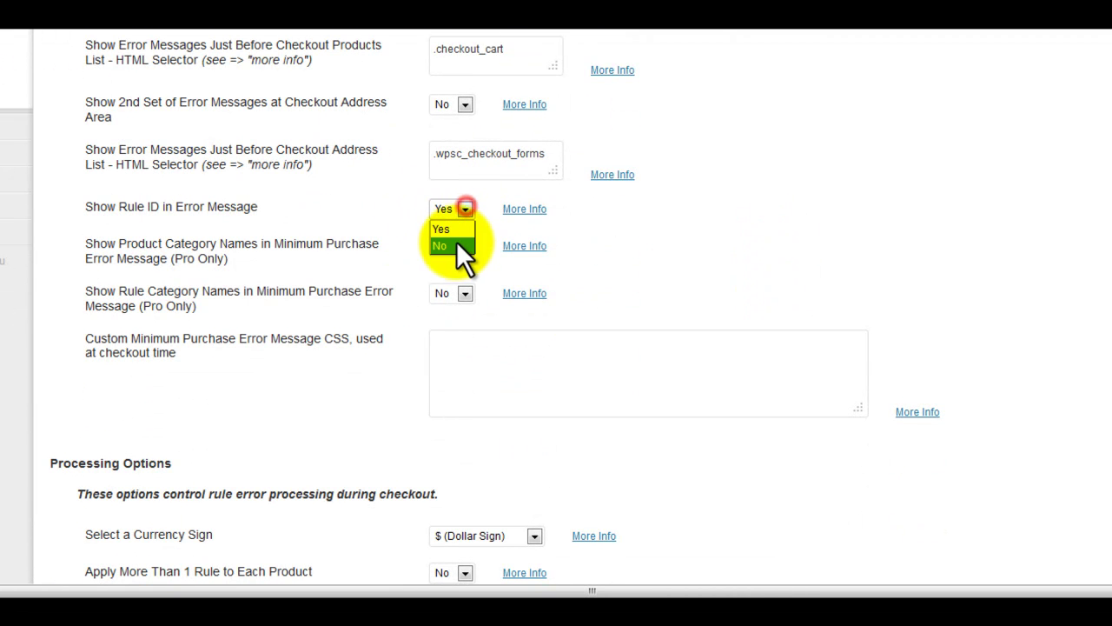
click(454, 245)
scroll(470, 331, down, 2)
scroll(482, 348, down, 2)
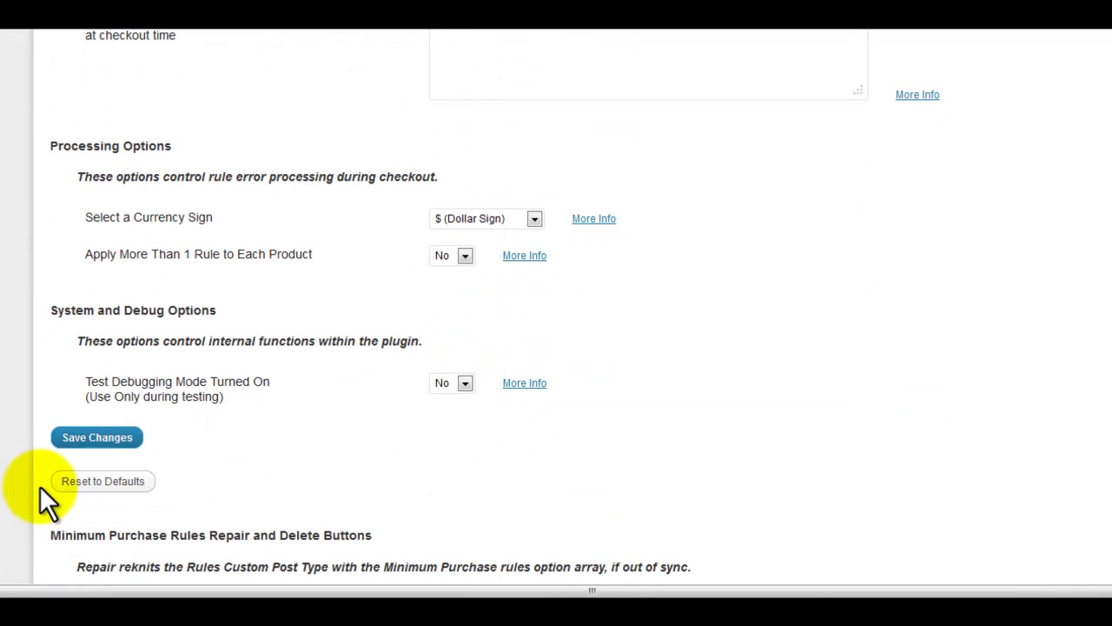
click(87, 439)
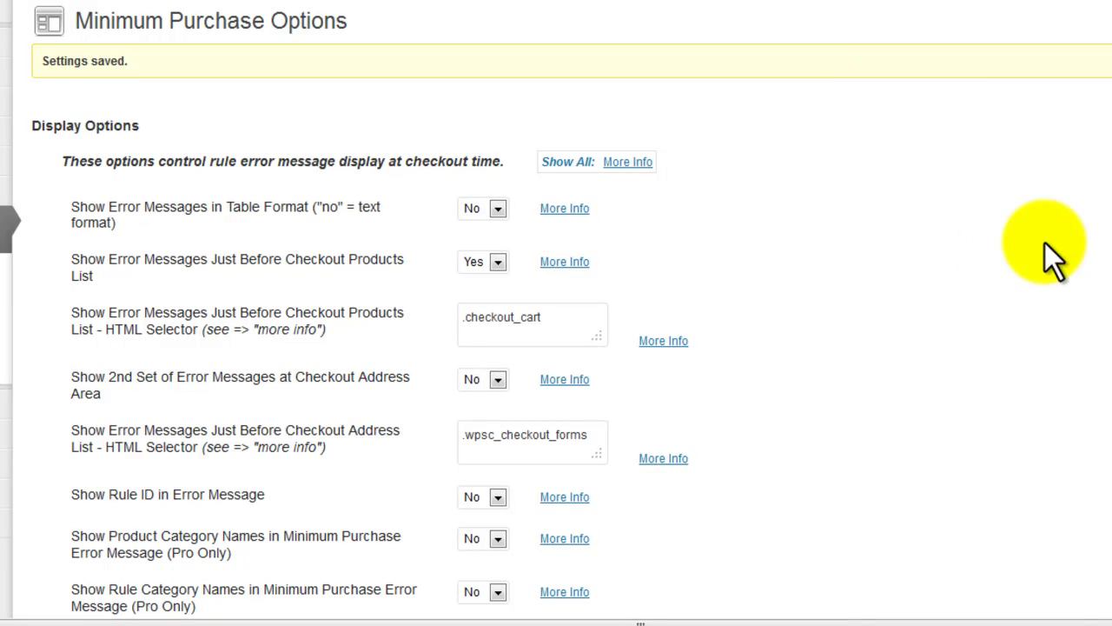
scroll(972, 243, down, 2)
scroll(975, 233, down, 5)
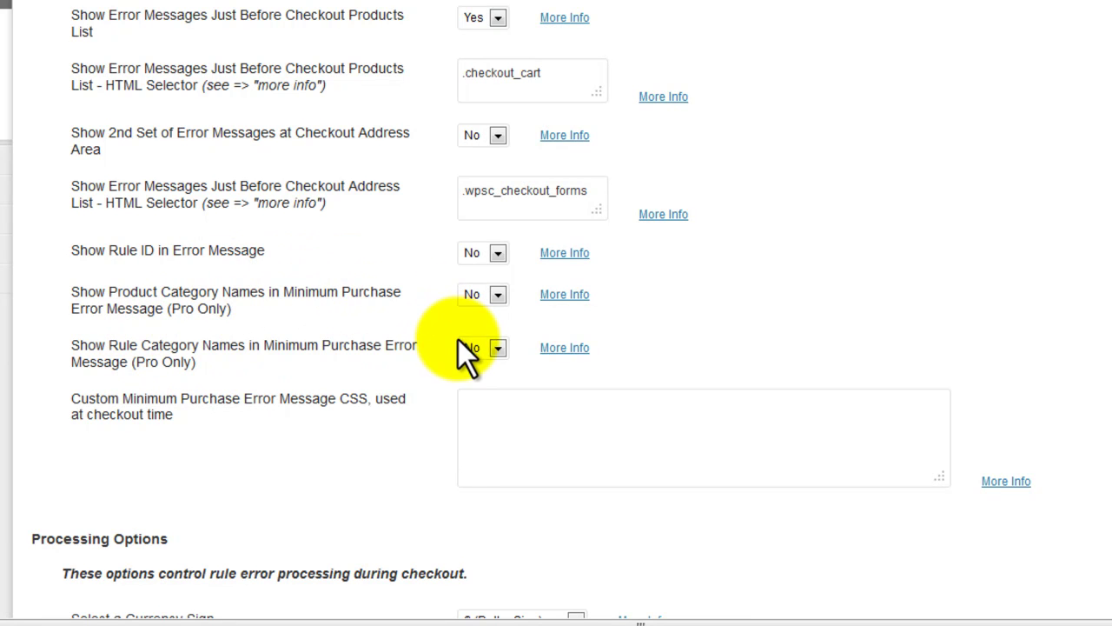
- Expand More Info for the Custom Minimum Purchase Error Message CSS box to see its example override
scroll(501, 364, down, 3)
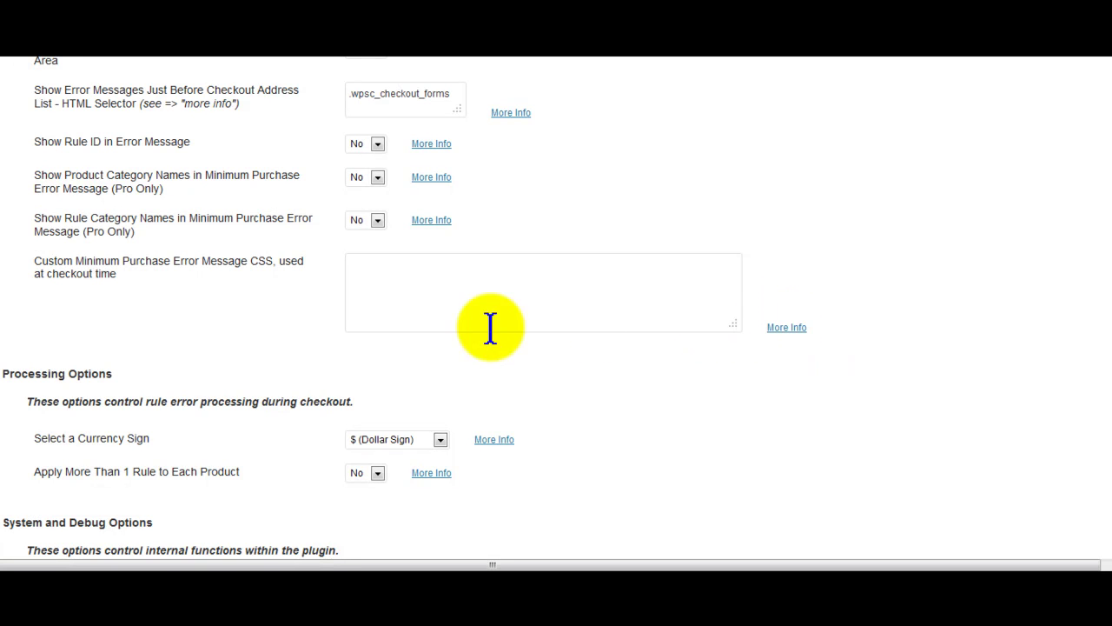
click(786, 328)
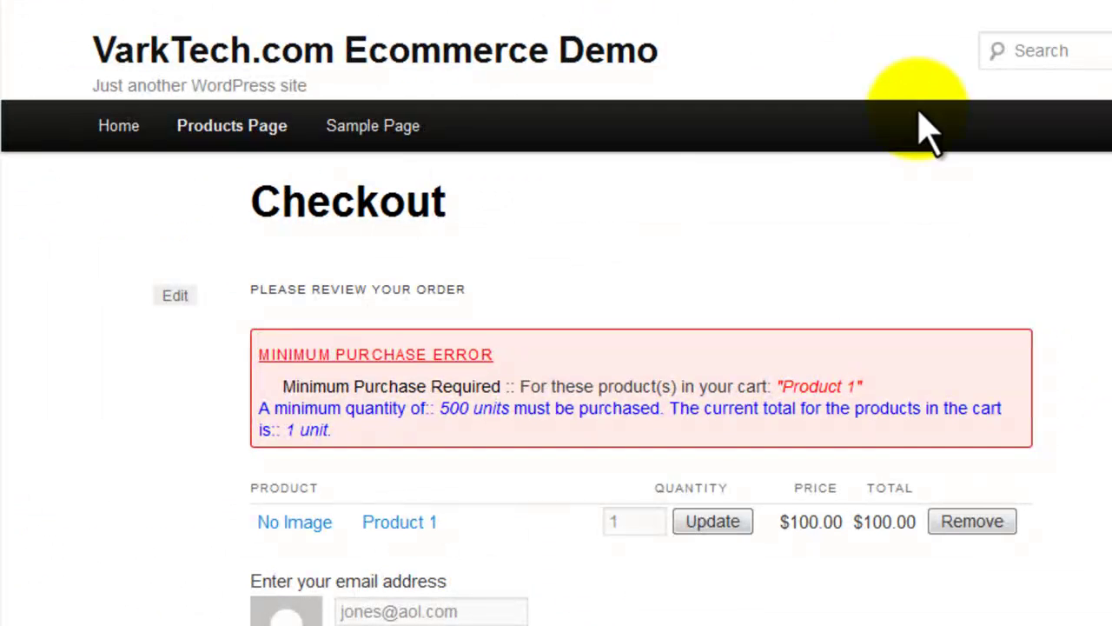
- Inspect the checkout error heading in Firebug, review its Style pane, then close Firebug
right_click(357, 350)
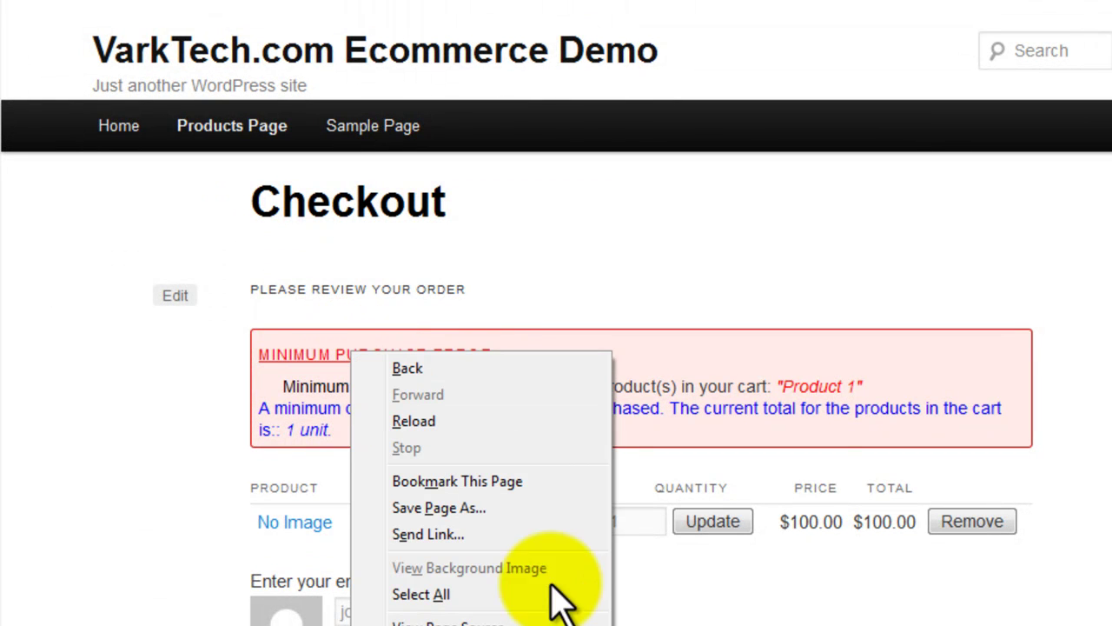
click(443, 625)
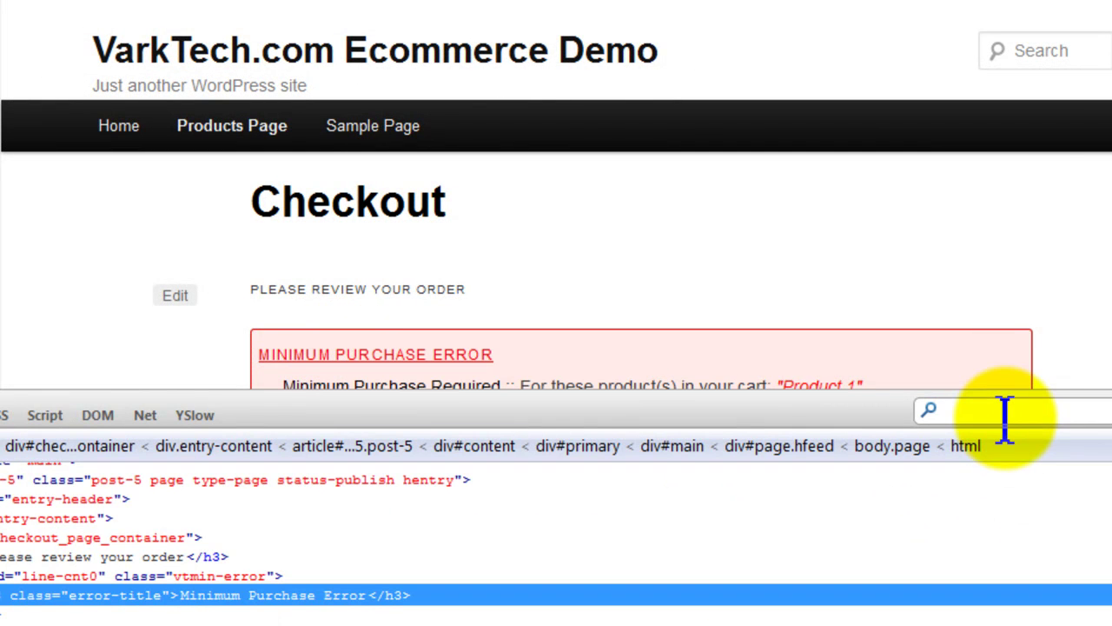
scroll(556, 217, down, 2)
scroll(556, 217, down, 2)
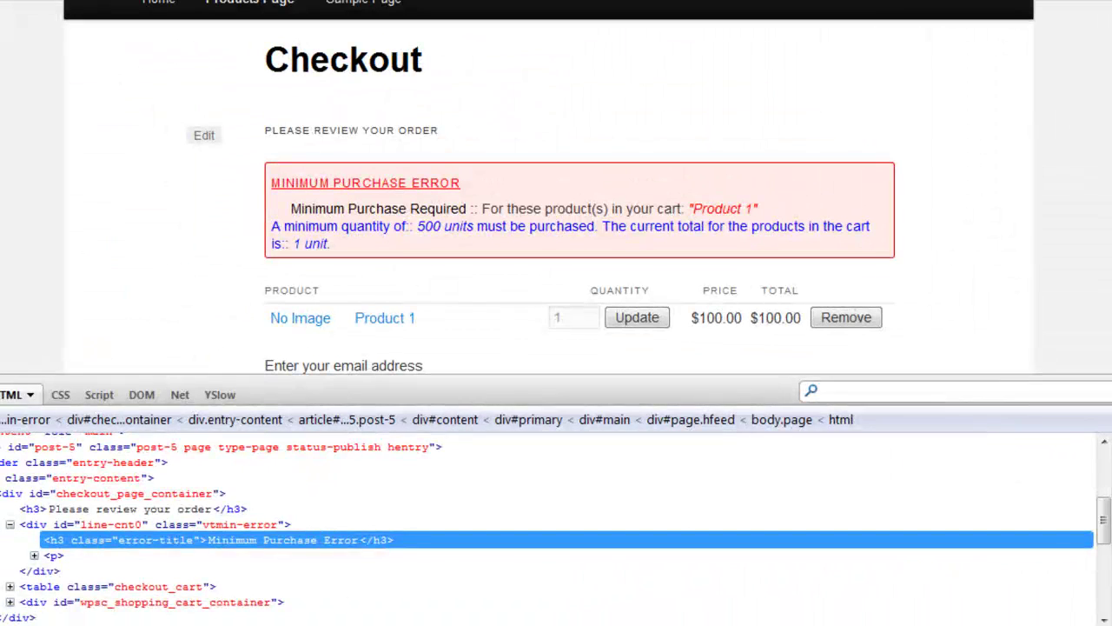
click(1004, 184)
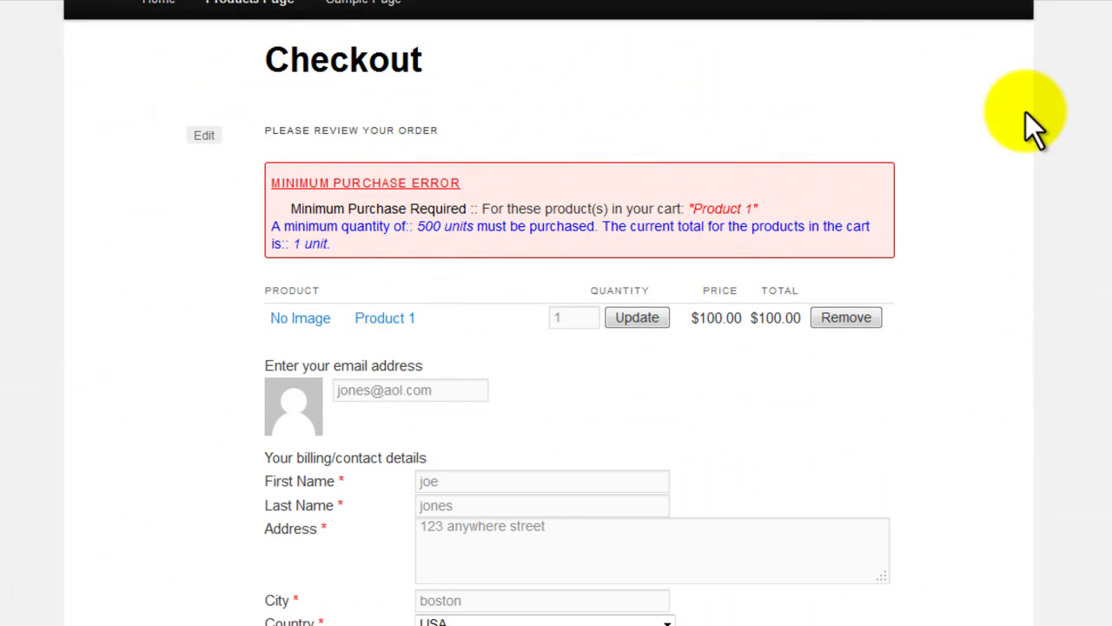
click(759, 3)
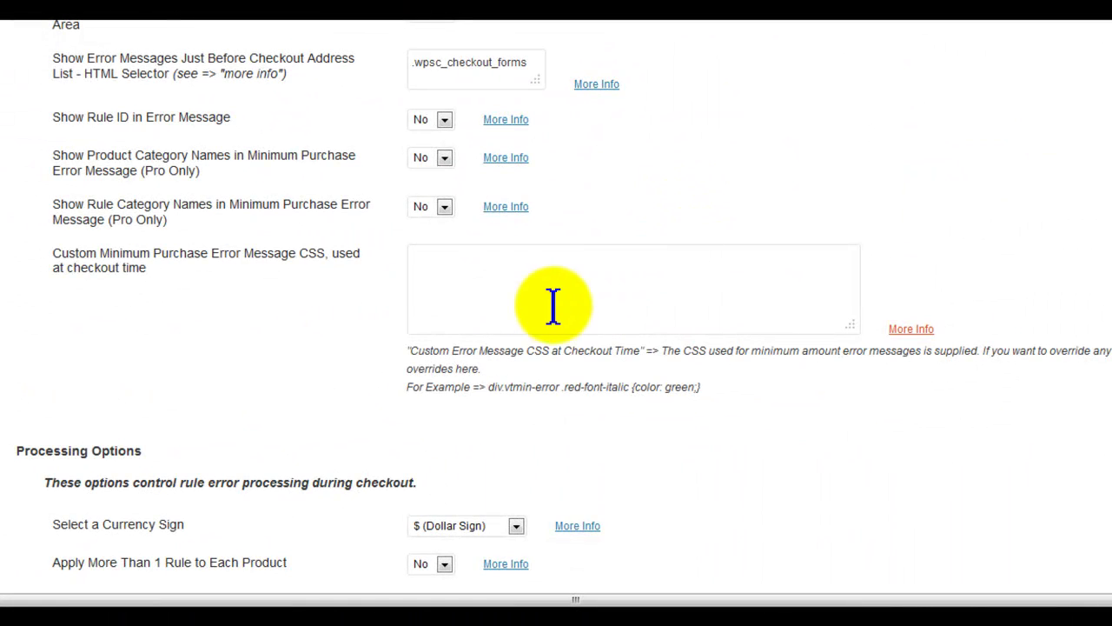
scroll(507, 283, down, 5)
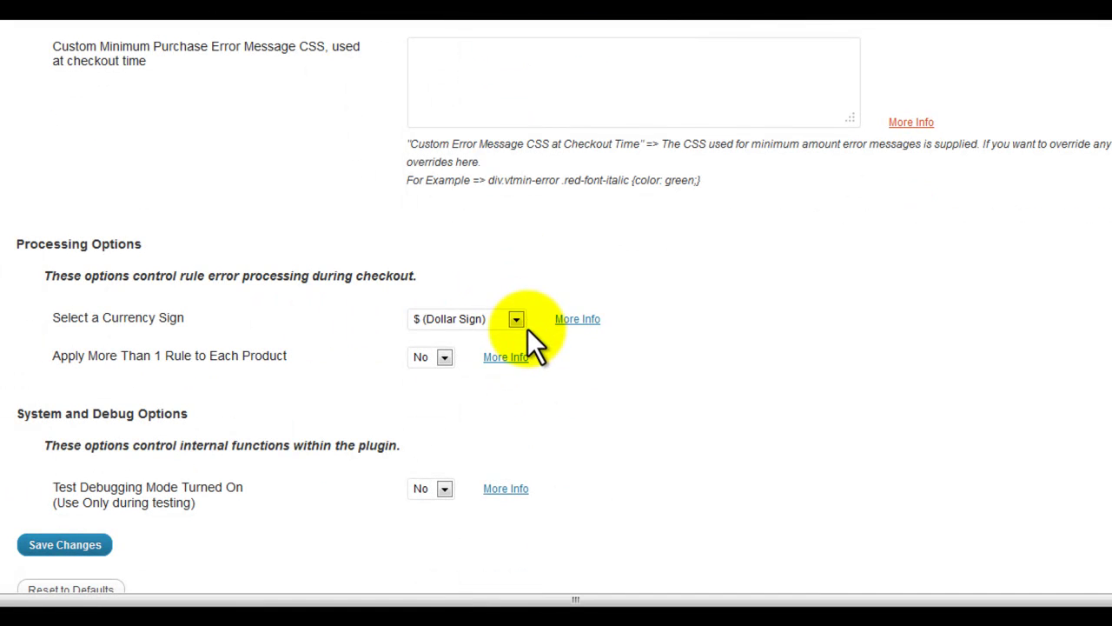
click(517, 320)
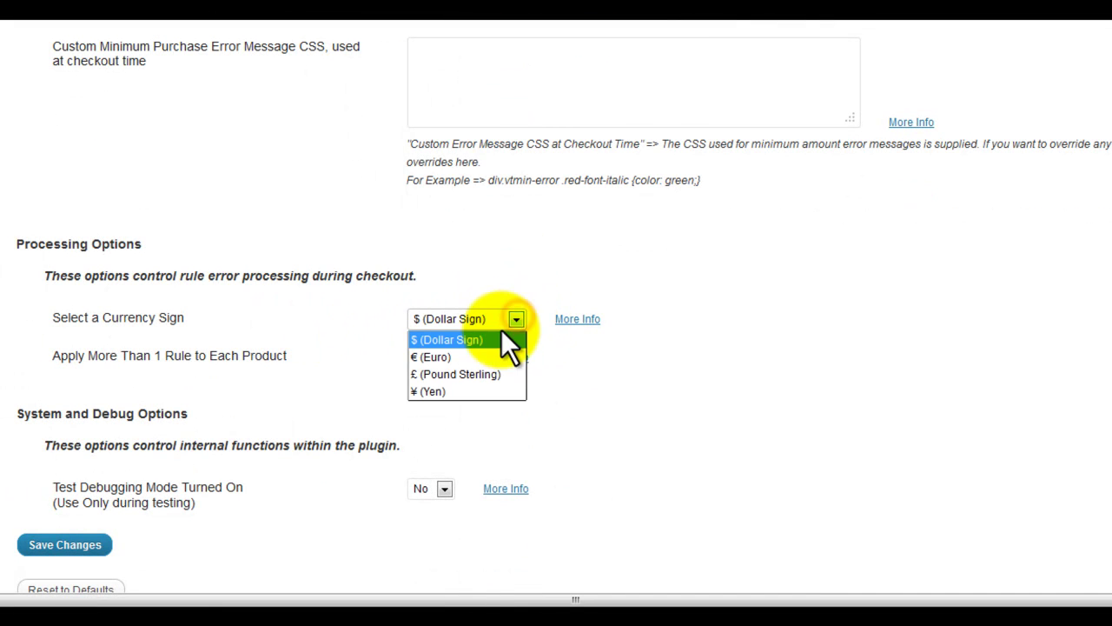
click(531, 276)
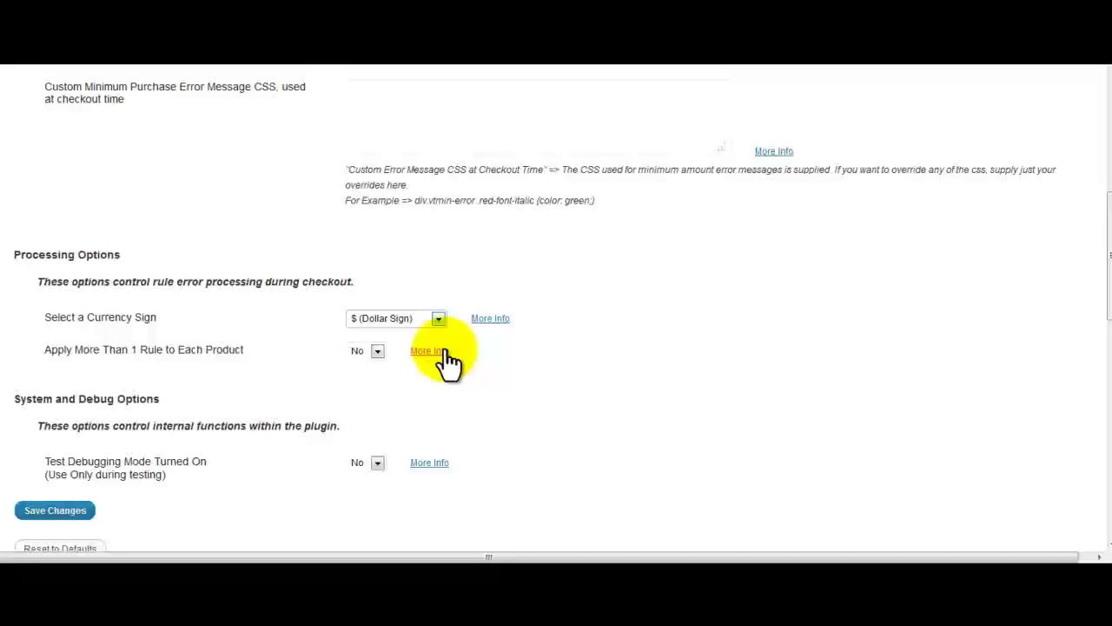
click(439, 352)
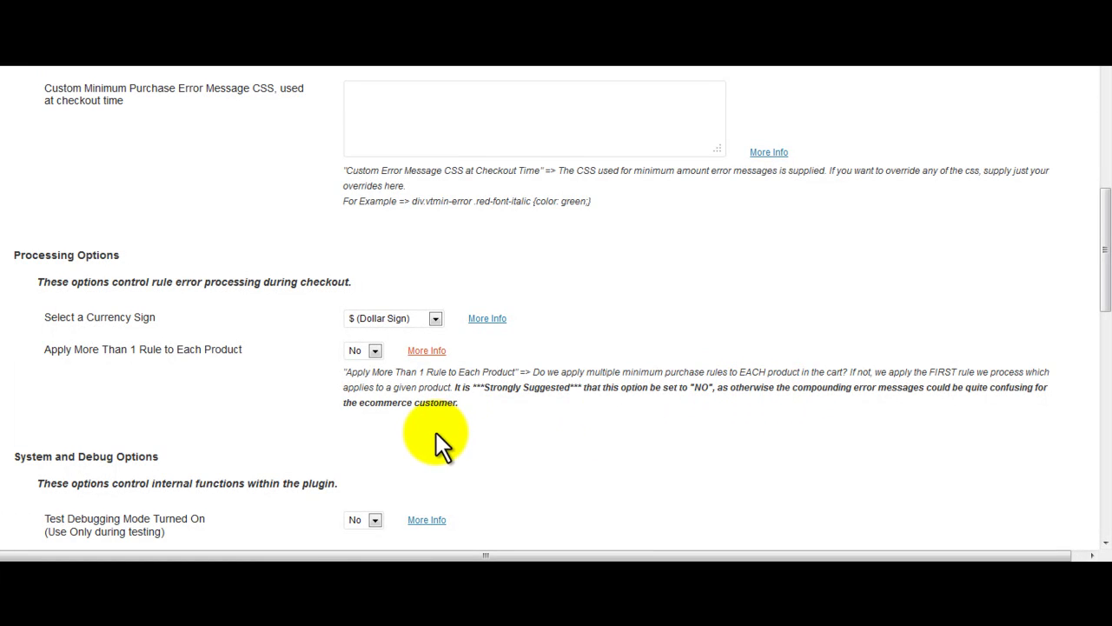
click(428, 351)
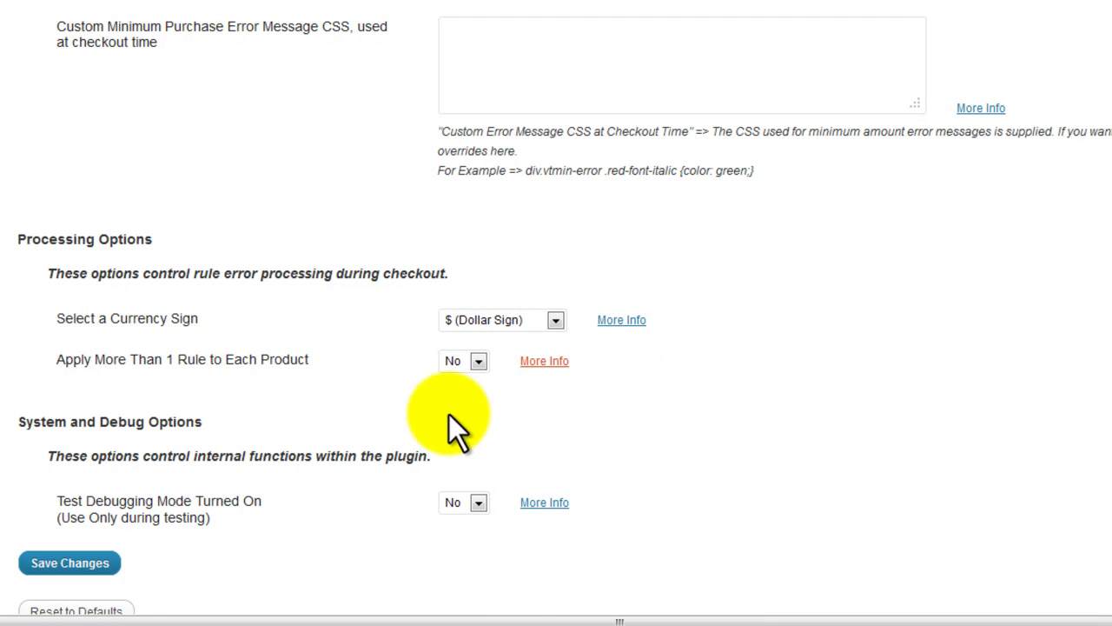
- Set 'Test Debugging Mode Turned On' to Yes and save the options
scroll(624, 412, down, 3)
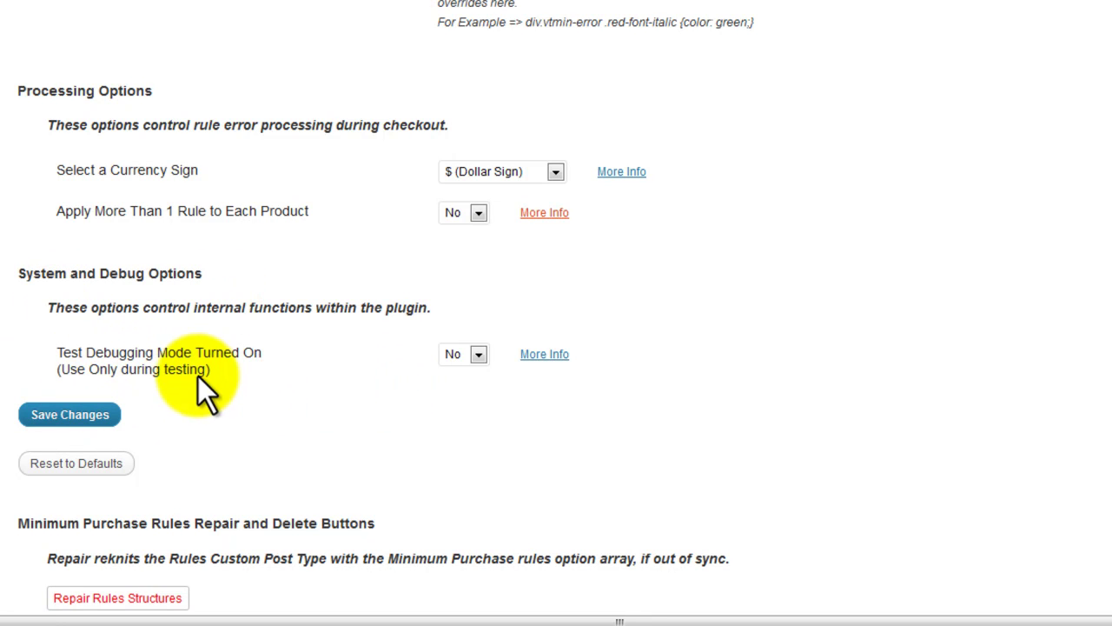
click(478, 354)
click(452, 377)
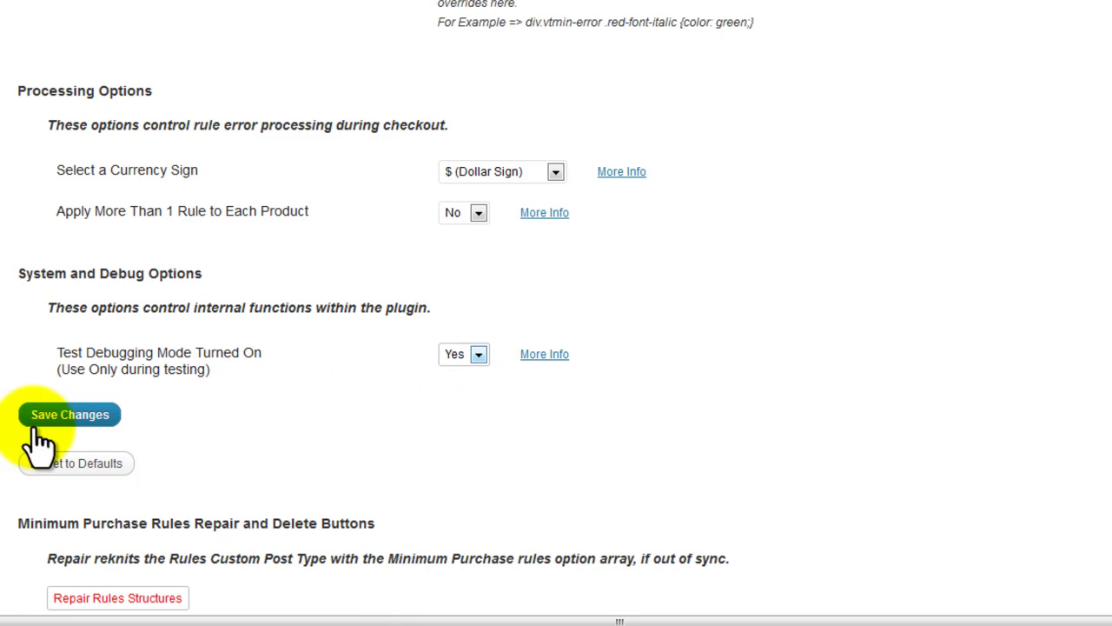
click(69, 417)
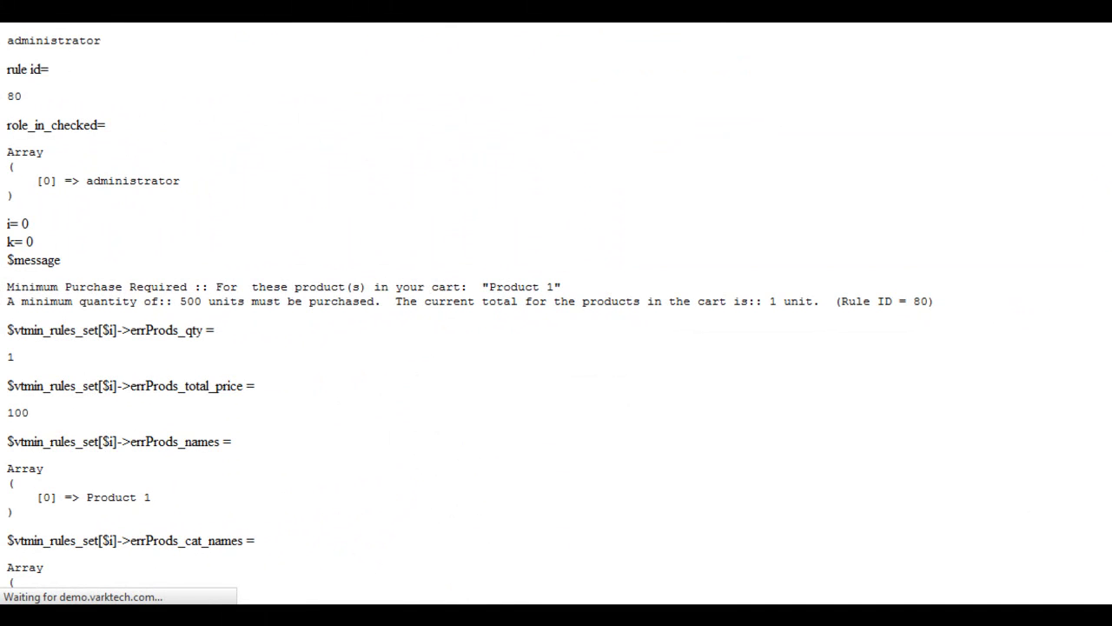
- Scroll through the checkout page's debug dump of rule, cart and settings data
scroll(556, 313, down, 2)
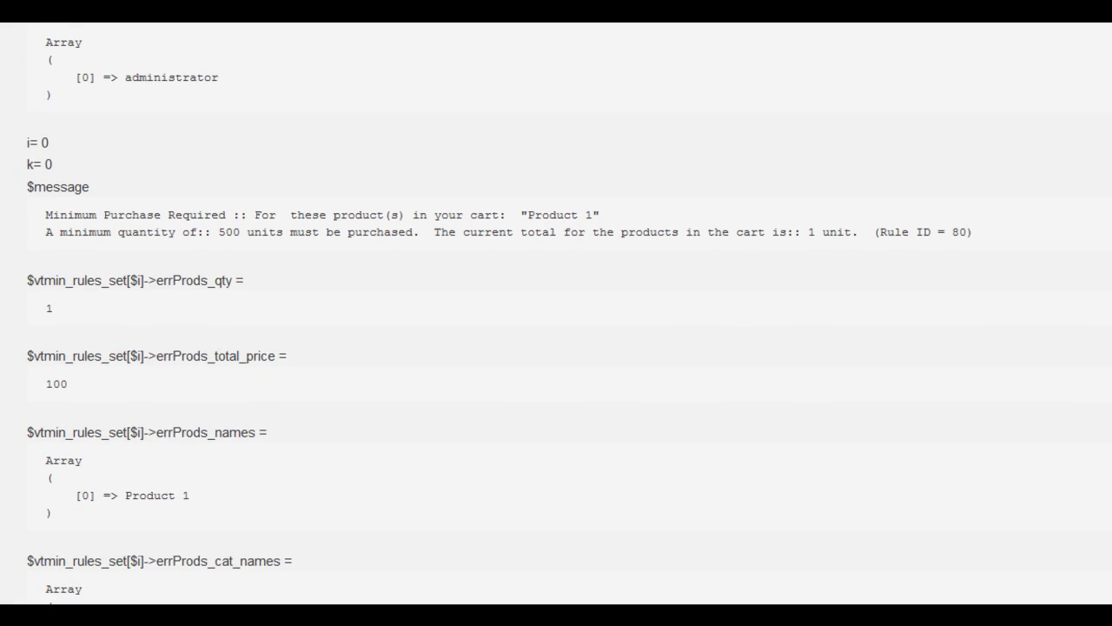
scroll(556, 313, down, 7)
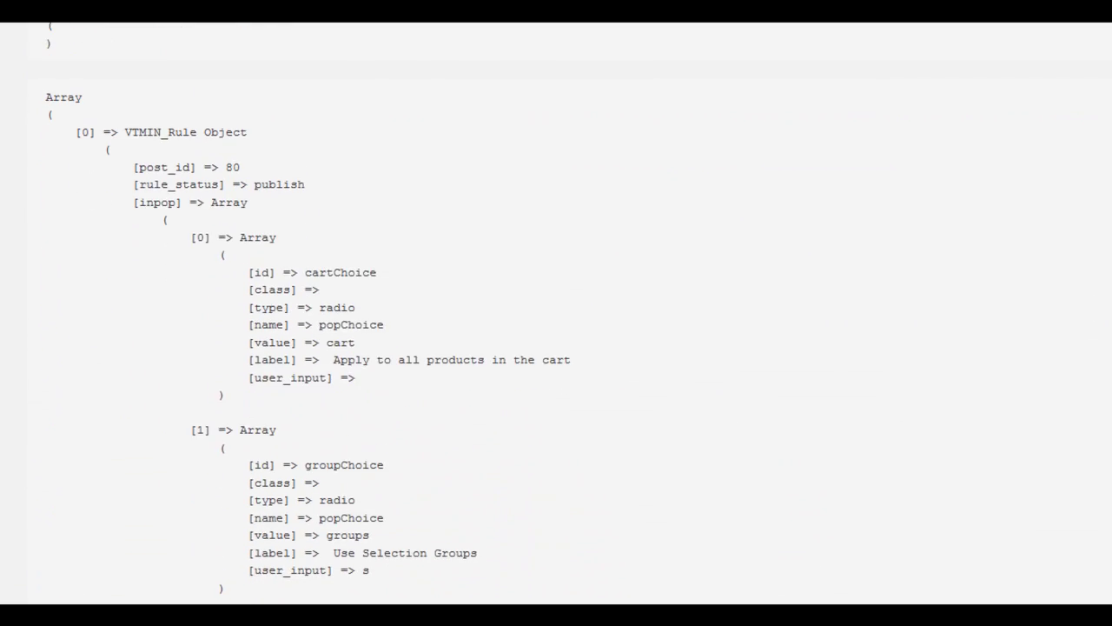
scroll(557, 313, down, 1)
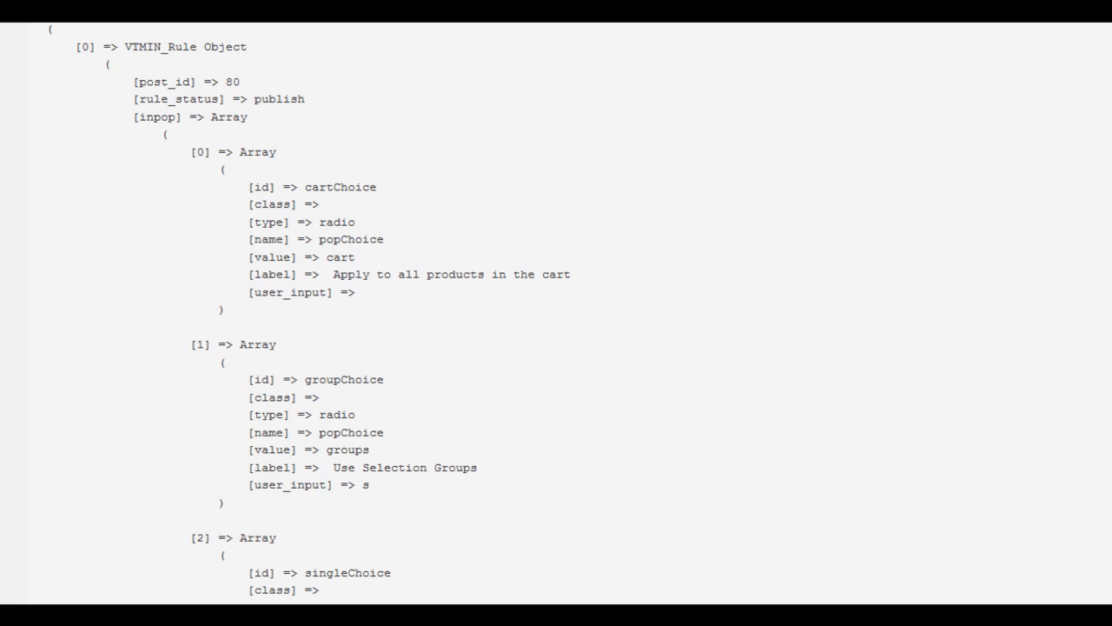
scroll(556, 313, down, 4)
scroll(556, 313, down, 20)
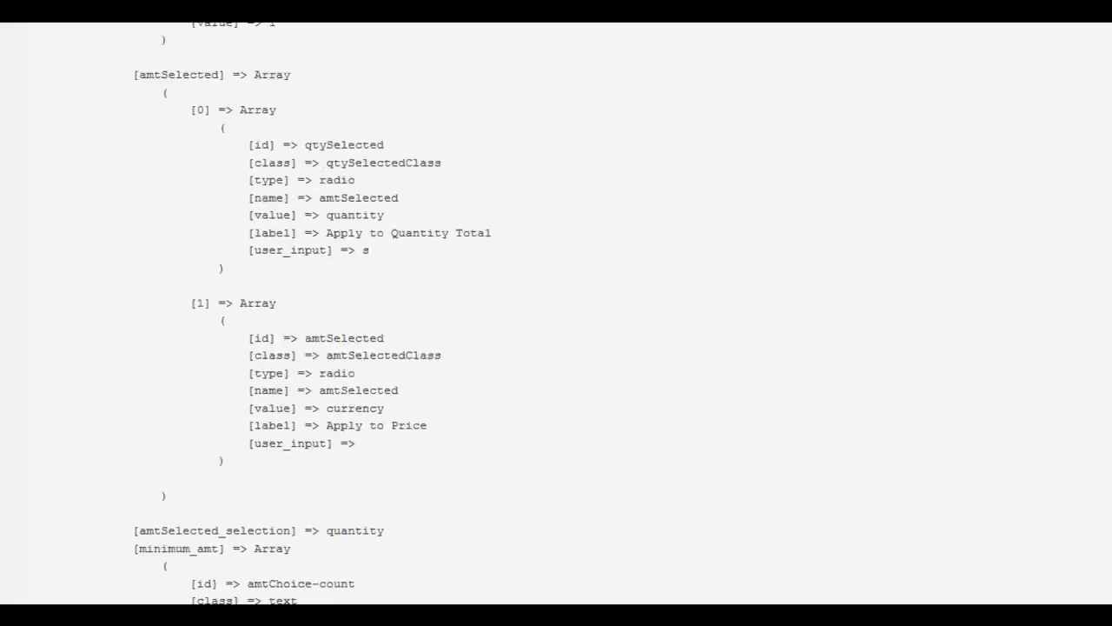
scroll(556, 313, down, 20)
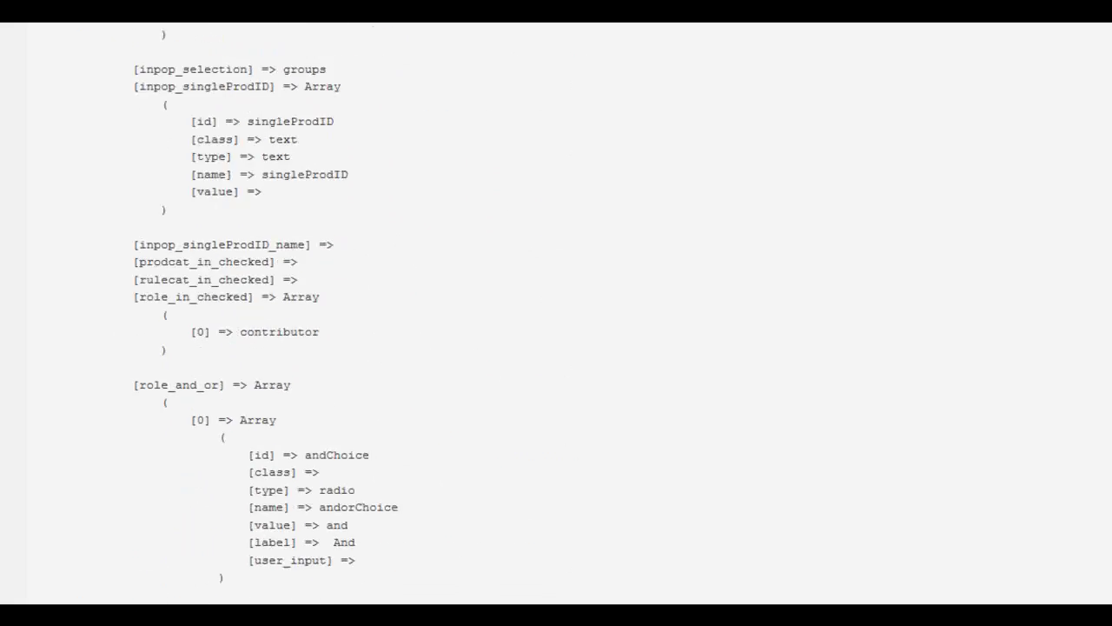
scroll(557, 313, down, 20)
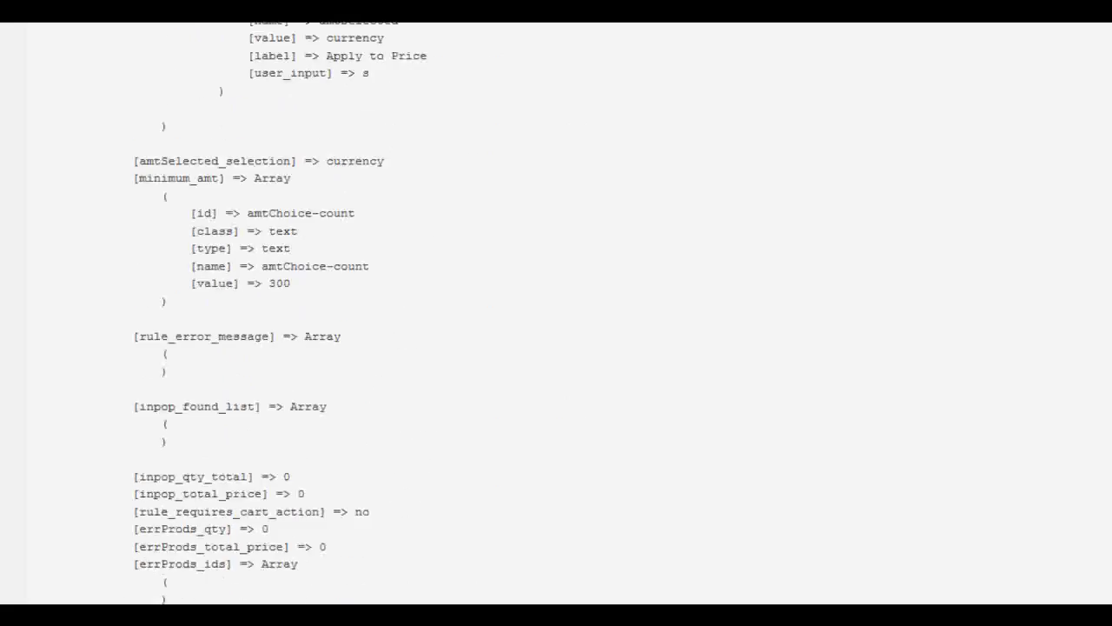
scroll(556, 313, down, 20)
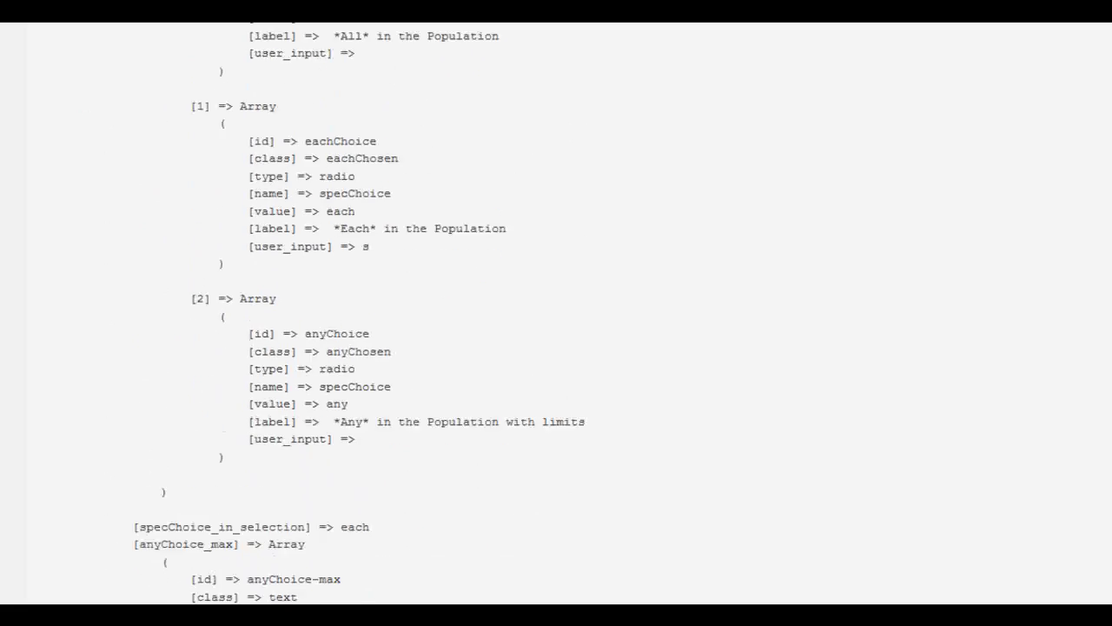
scroll(557, 313, down, 20)
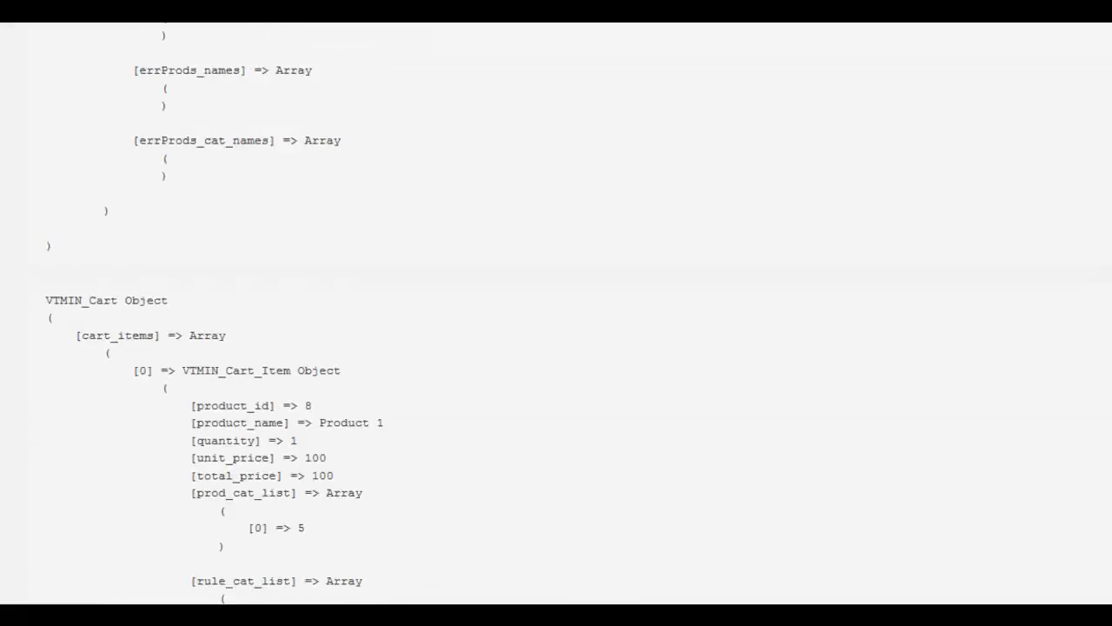
scroll(556, 313, down, 20)
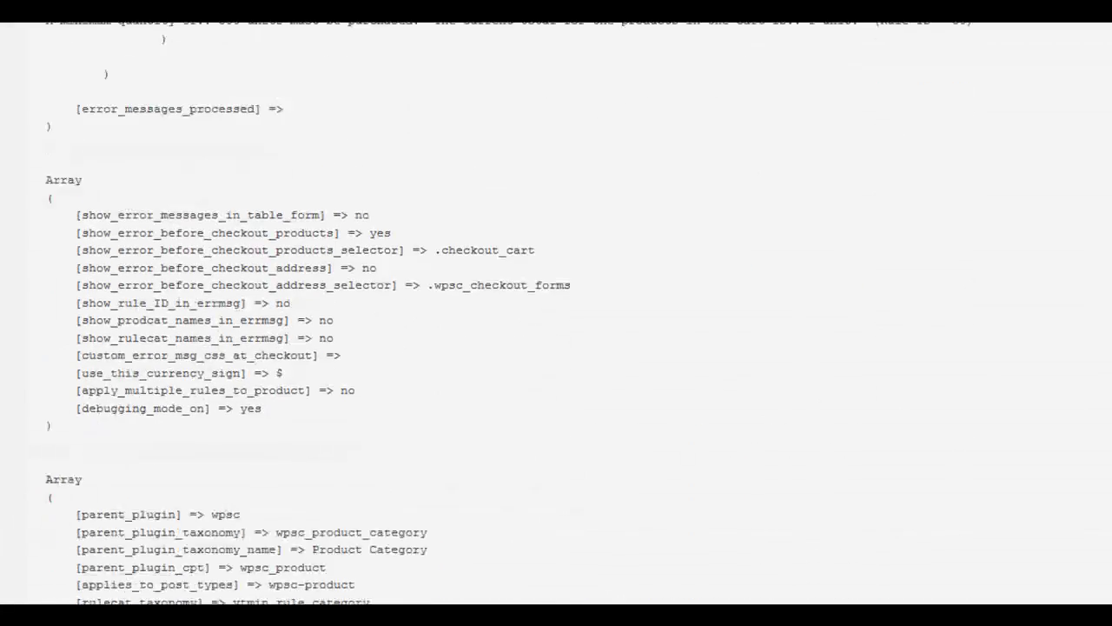
scroll(556, 313, down, 2)
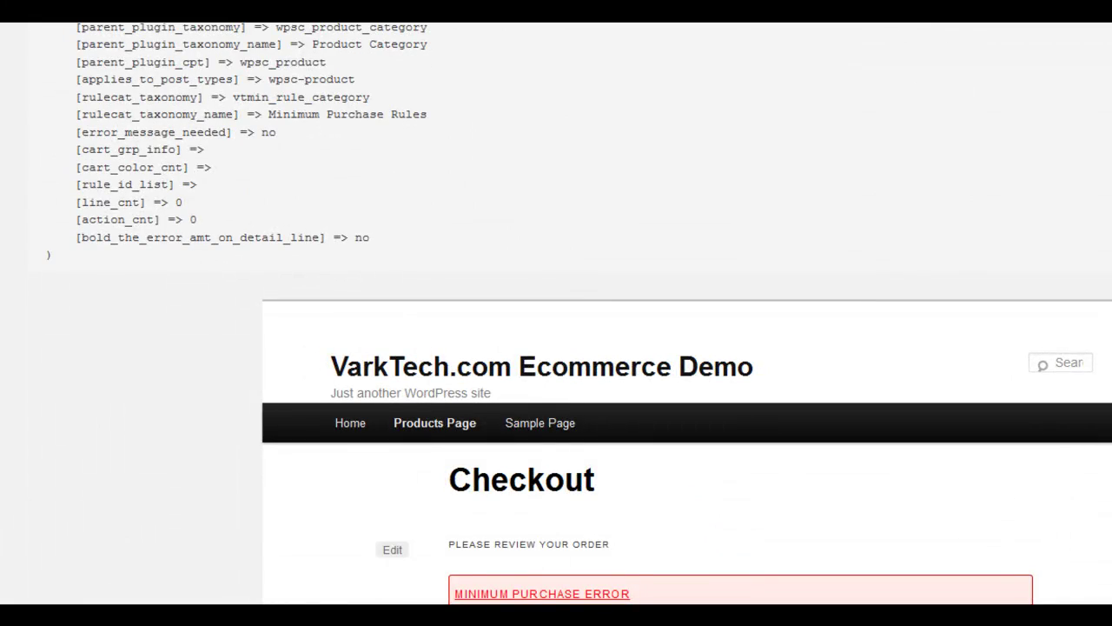
scroll(556, 313, up, 14)
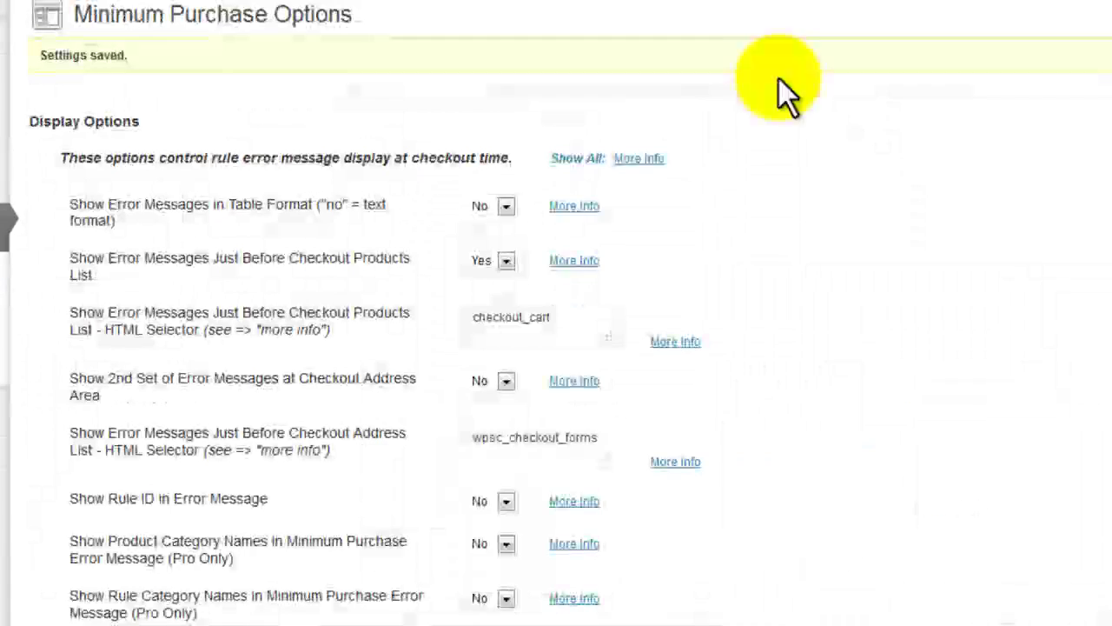
- Set Test Debugging Mode Turned On to No and save the Minimum Purchase Options
scroll(698, 247, down, 5)
scroll(698, 247, down, 2)
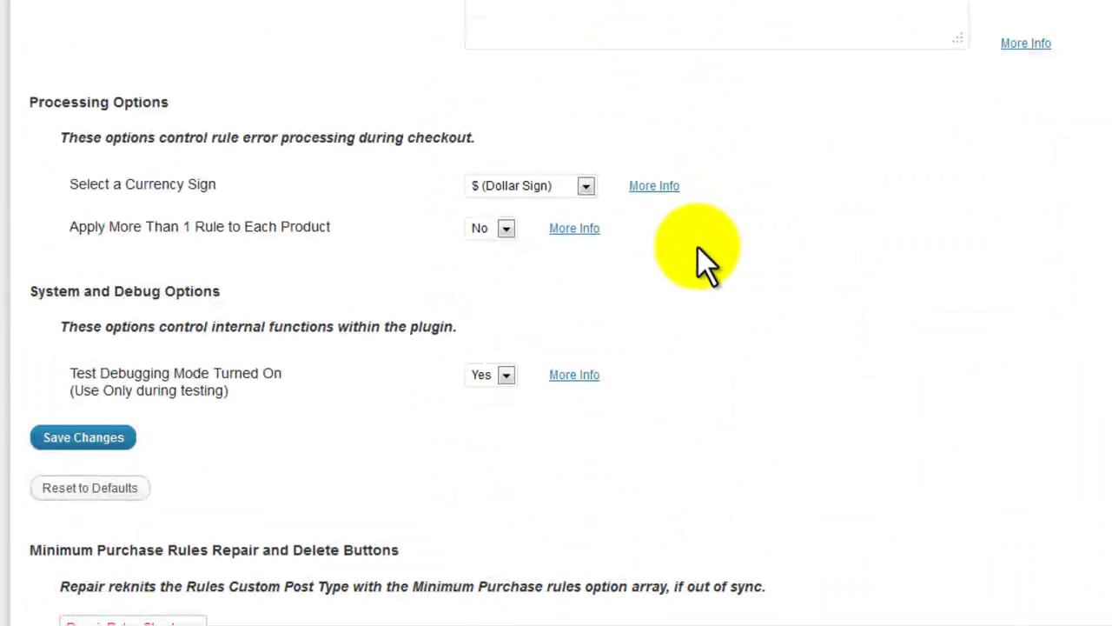
click(506, 372)
click(494, 415)
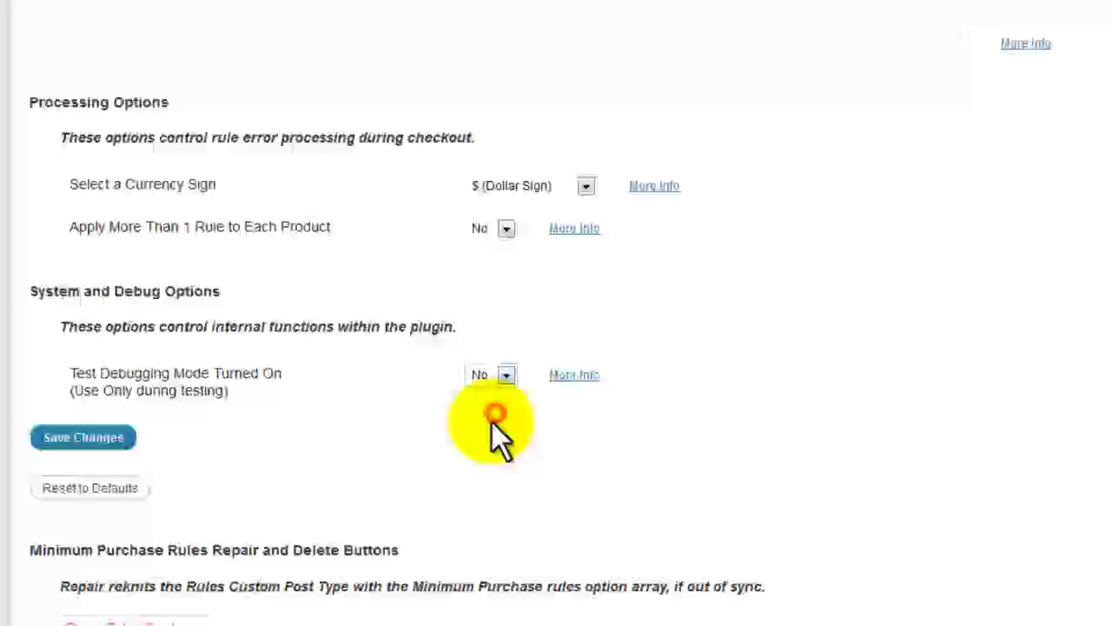
click(70, 443)
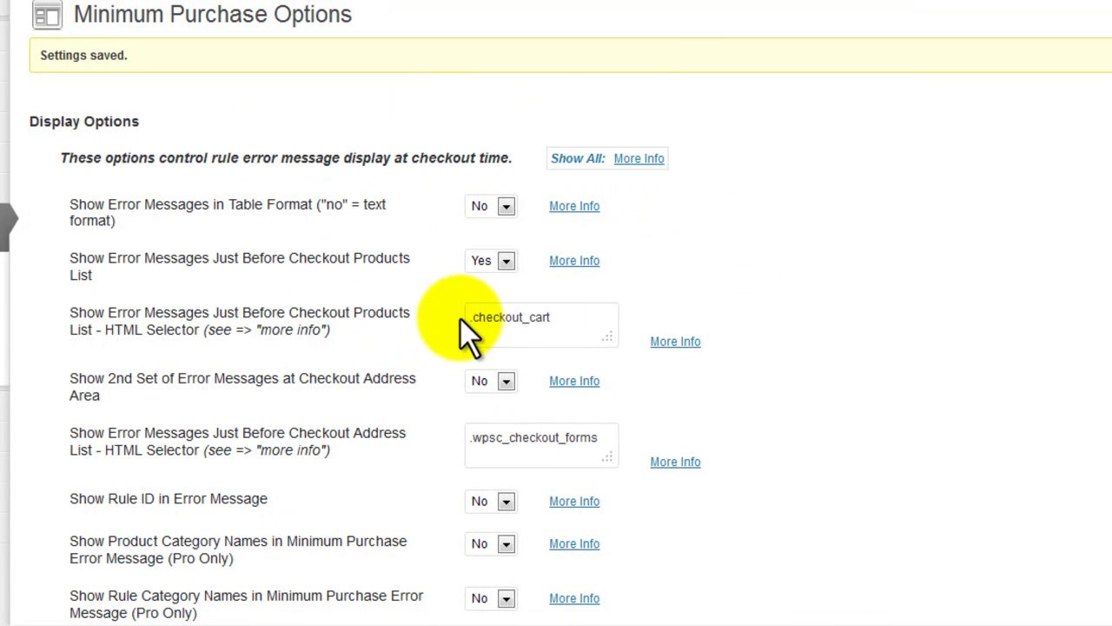
scroll(791, 306, down, 3)
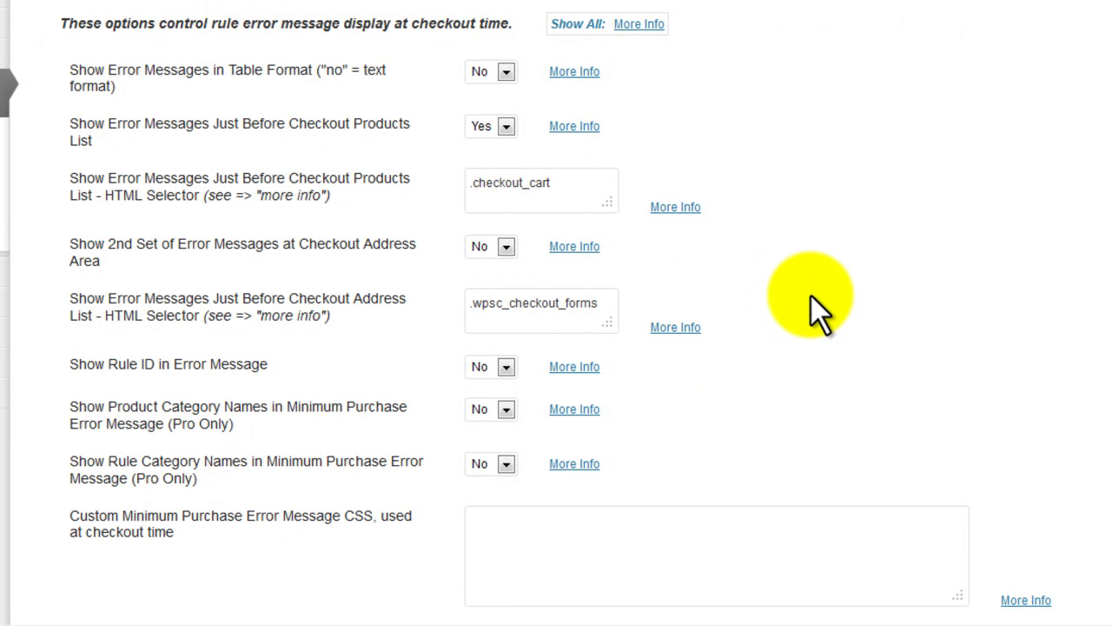
click(677, 209)
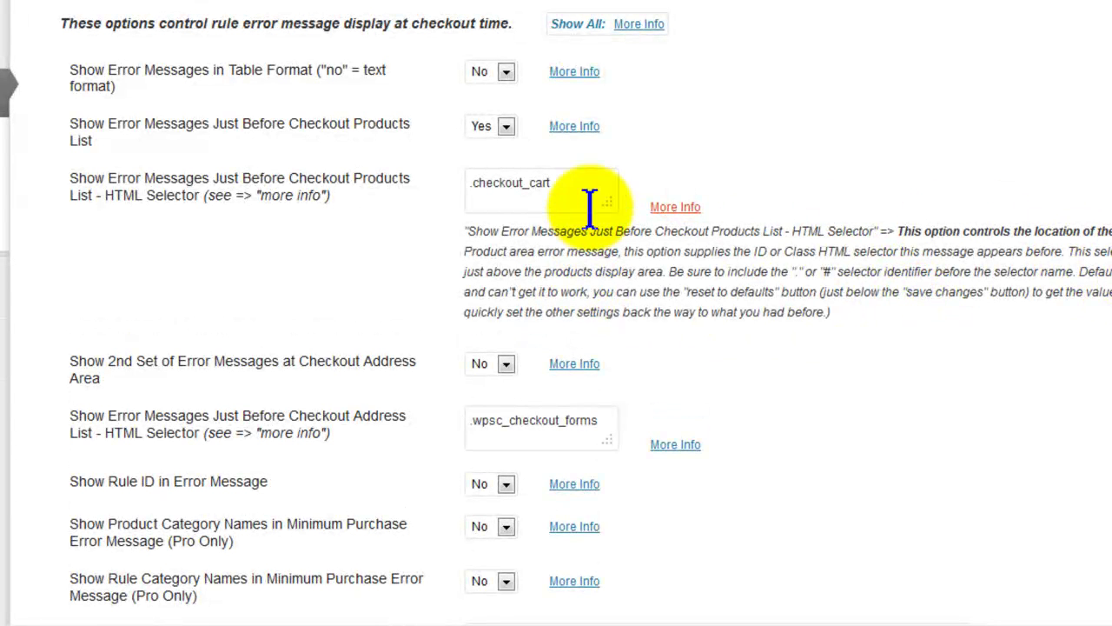
click(675, 209)
scroll(678, 239, down, 7)
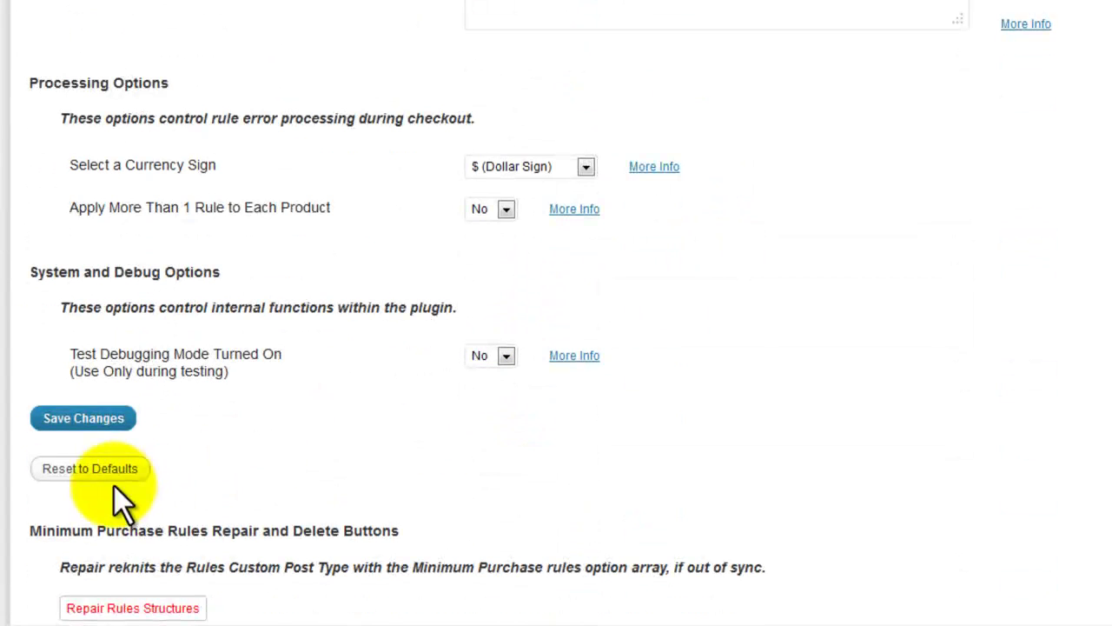
scroll(571, 474, down, 1)
scroll(569, 469, down, 3)
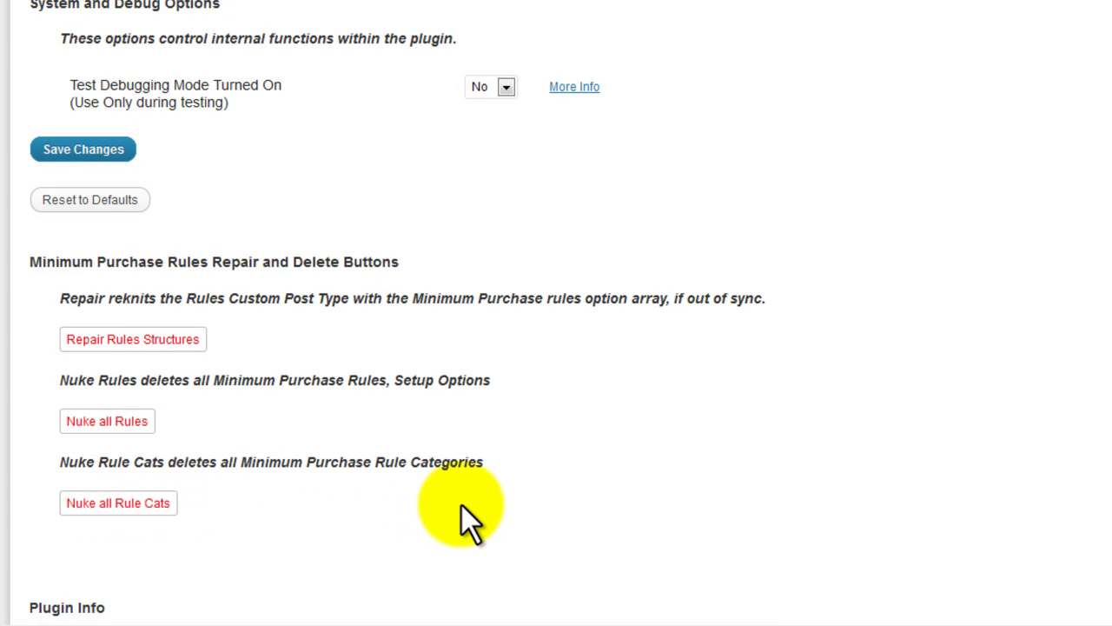
scroll(462, 505, down, 5)
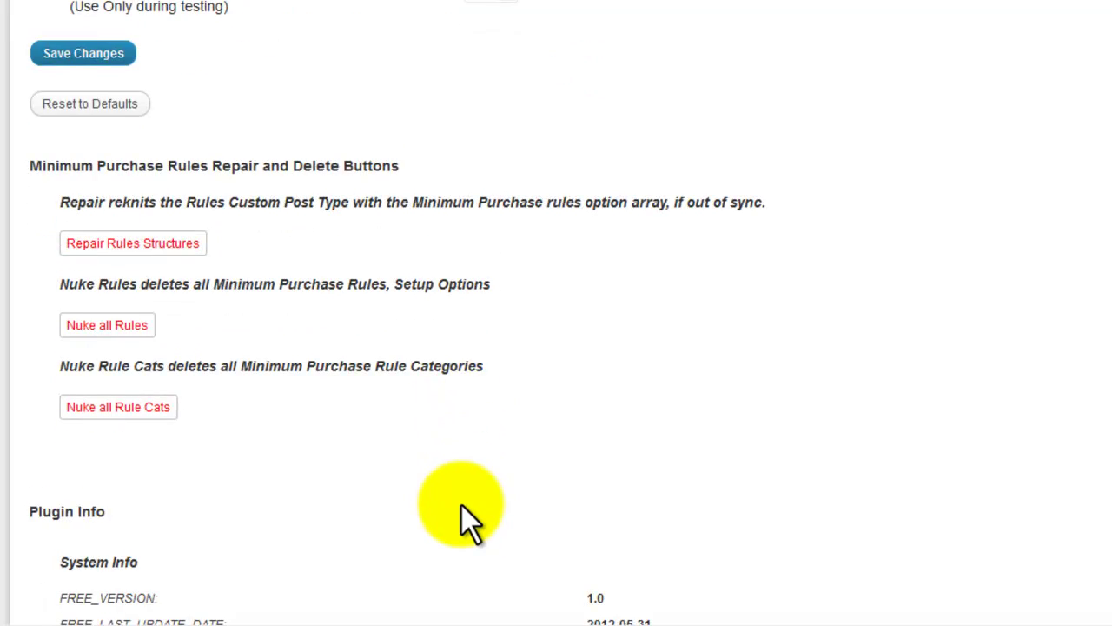
scroll(457, 503, down, 1)
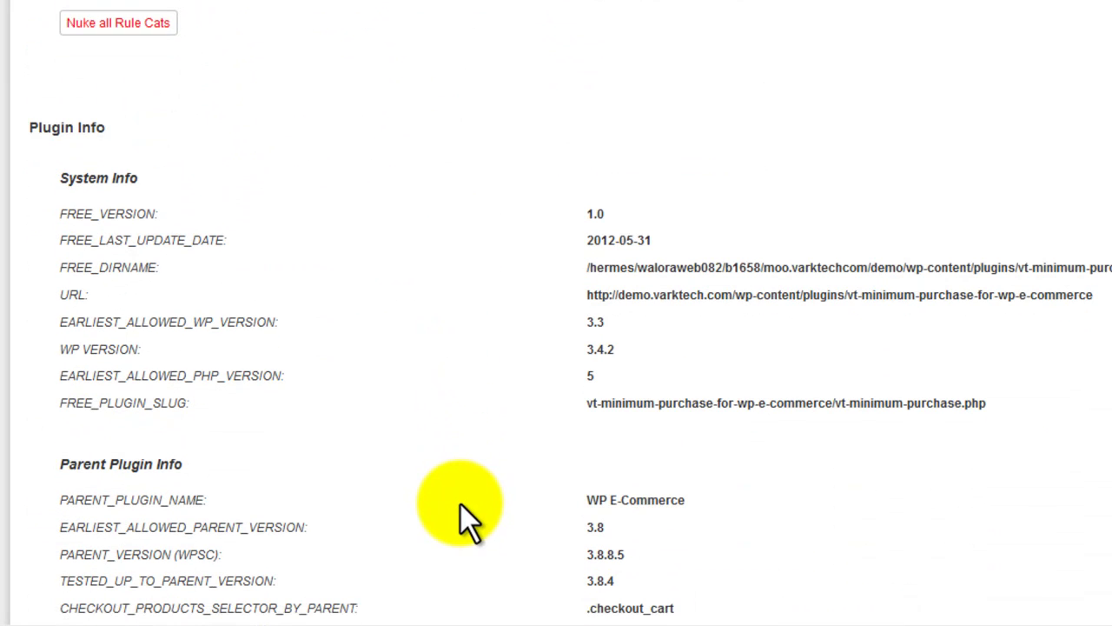
scroll(653, 298, down, 1)
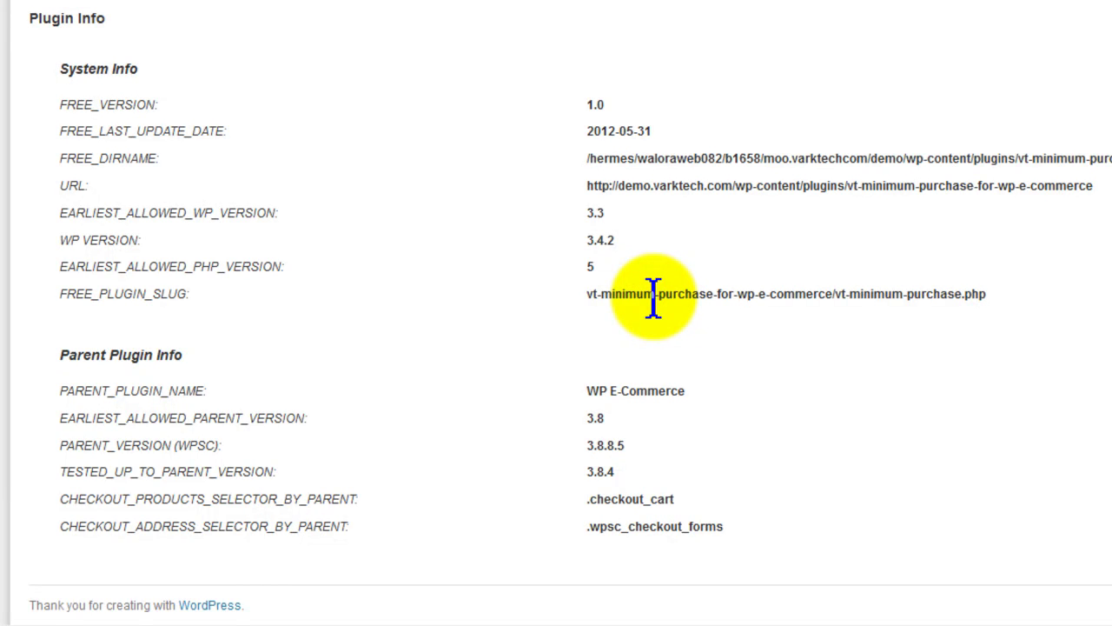
scroll(654, 297, up, 3)
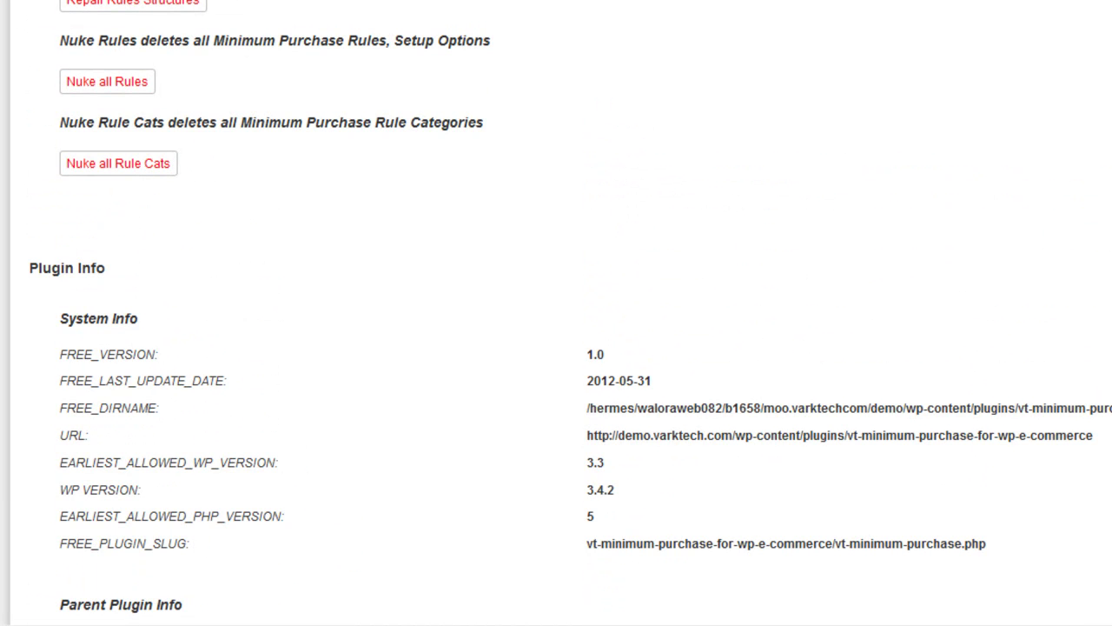
scroll(556, 313, up, 15)
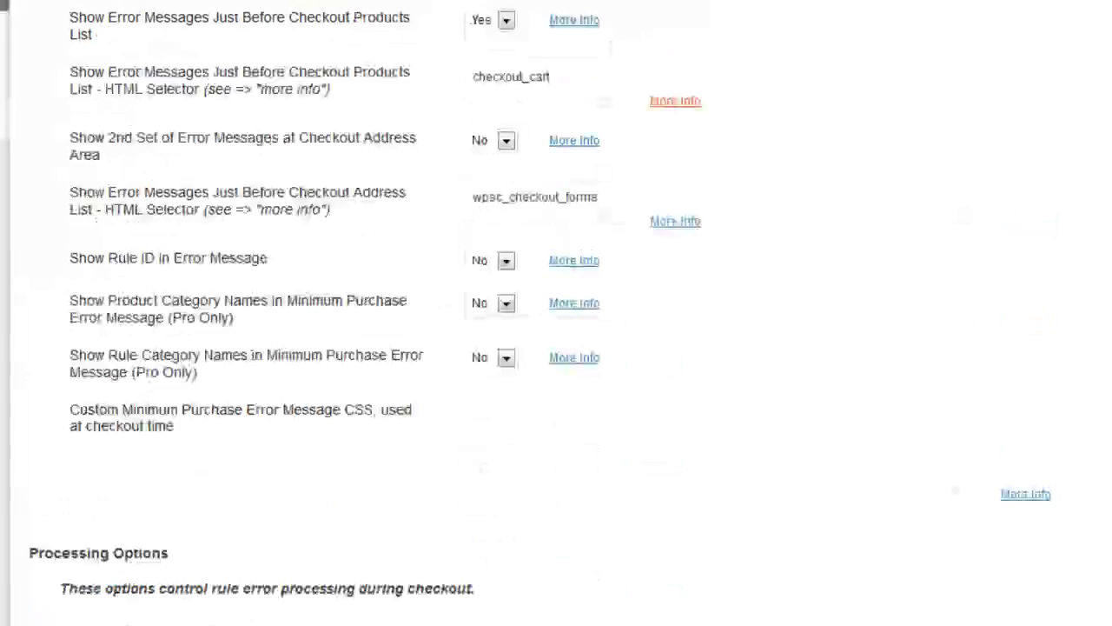